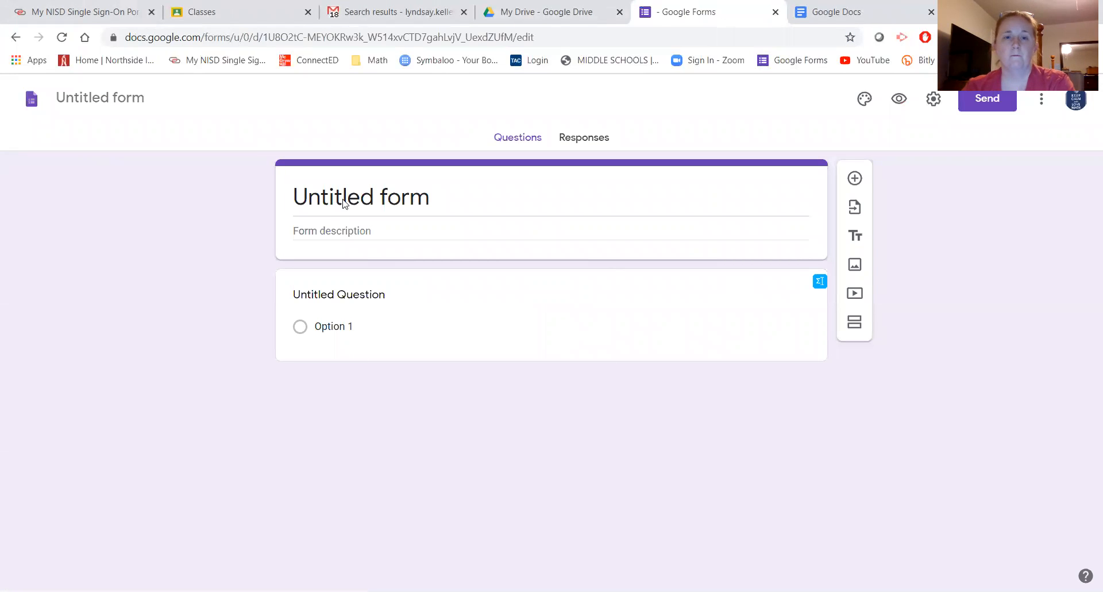
# - Title the form "Attendance Week 4/20 - 4/23" and give the form file the same name
pyautogui.click(430, 196)
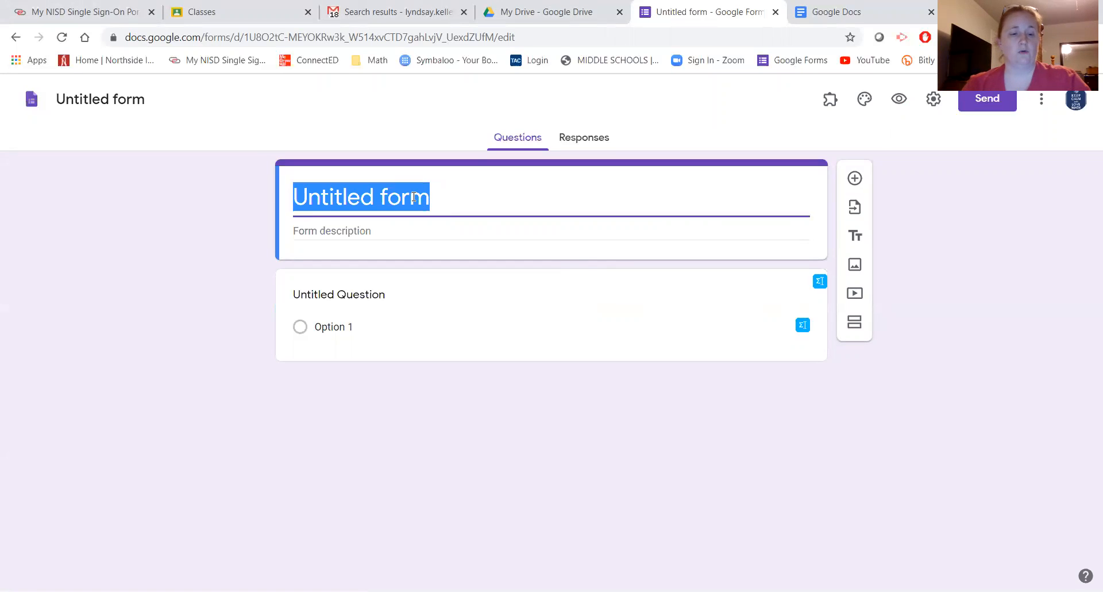
pyautogui.write('Attenda')
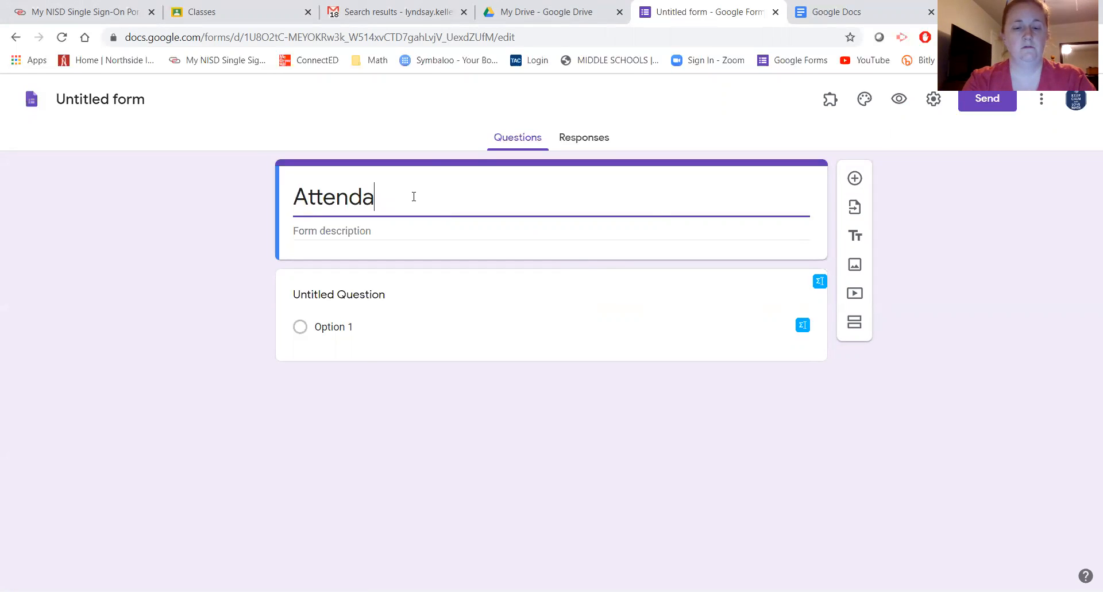
pyautogui.write('nce')
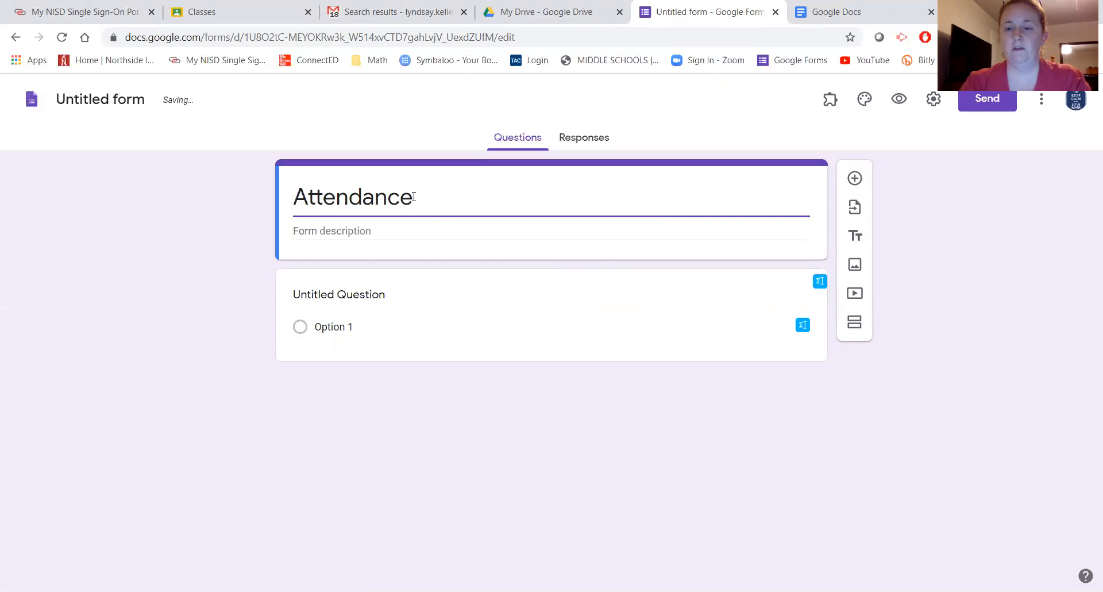
pyautogui.write(' Week 4')
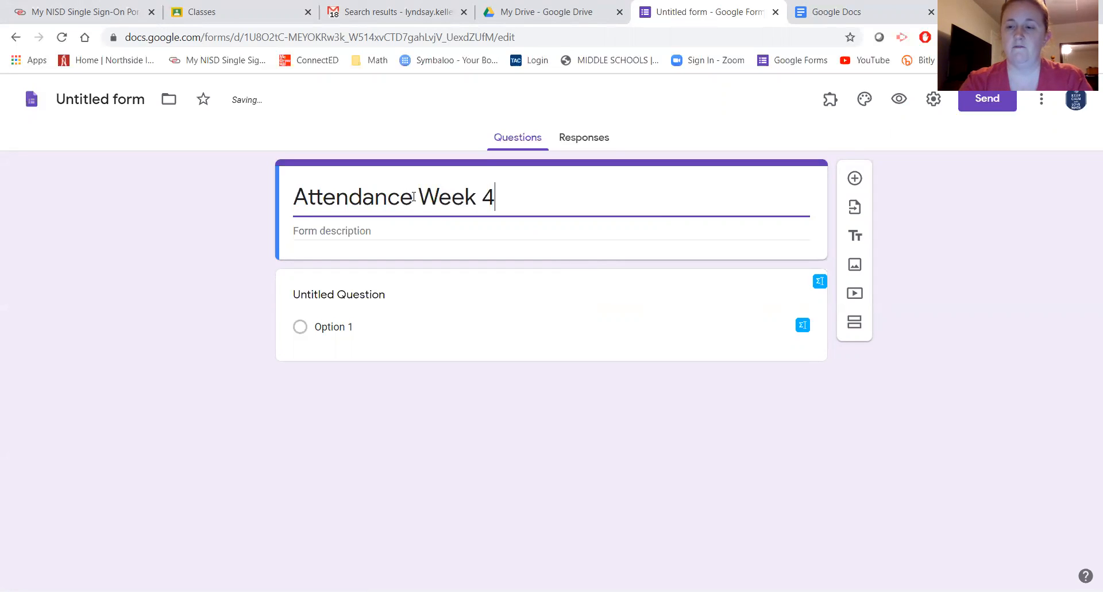
pyautogui.write('/20')
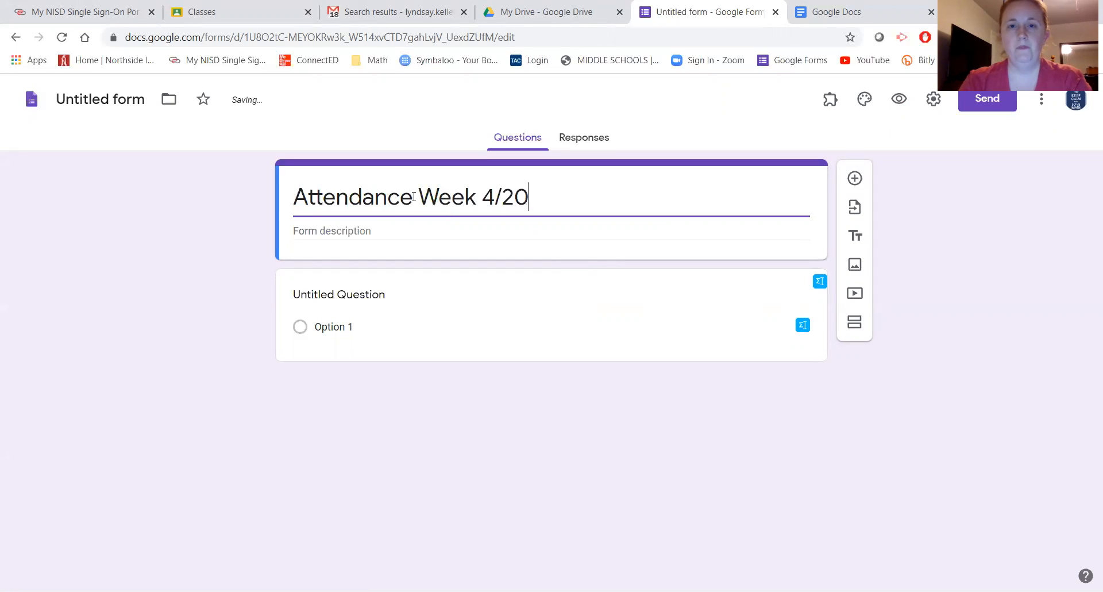
pyautogui.write(' - 4/')
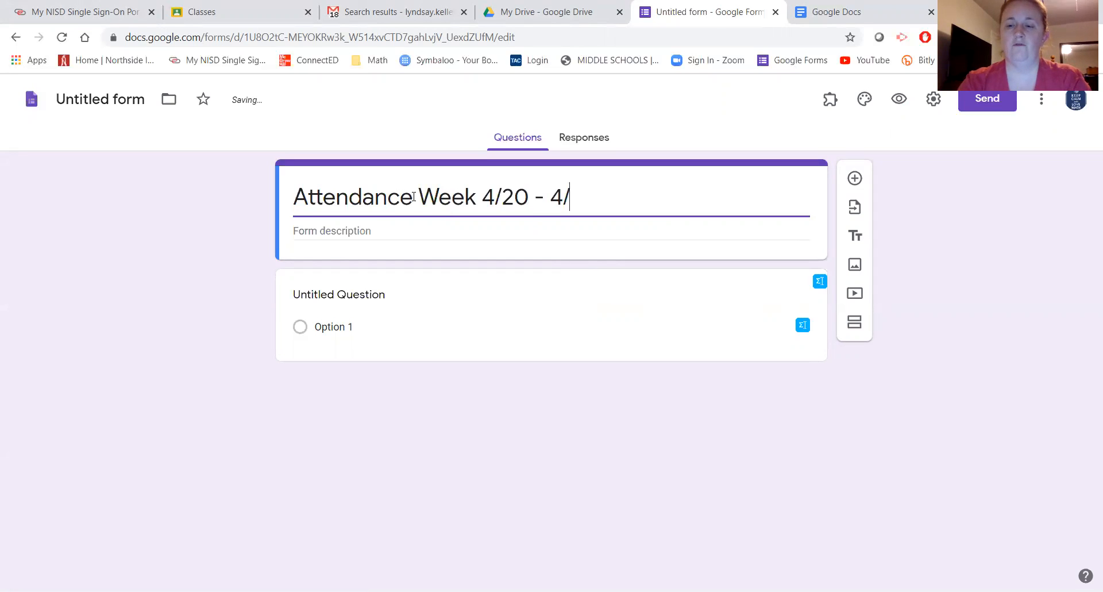
pyautogui.write('23')
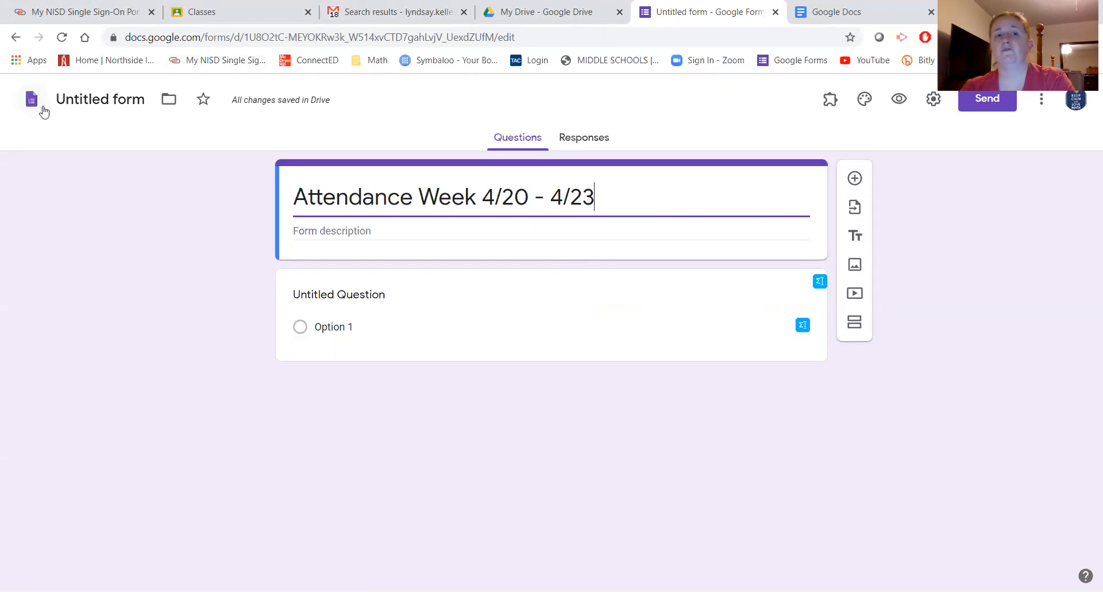
pyautogui.click(108, 98)
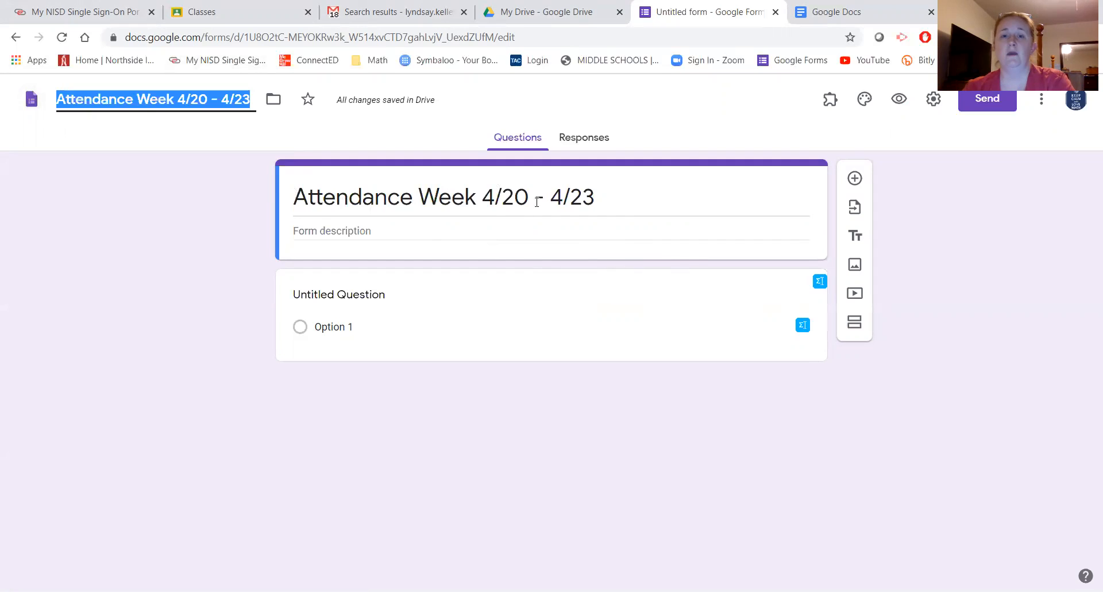
# - Set the first question to "Name (First and Last)" as a short answer and make it required
pyautogui.click(353, 293)
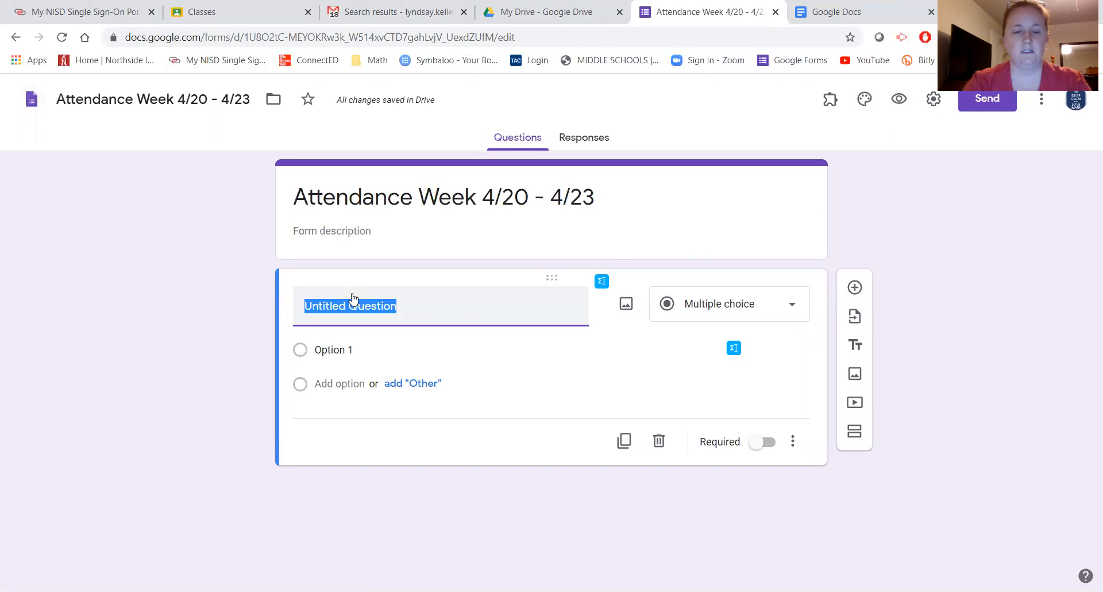
pyautogui.write('Name ')
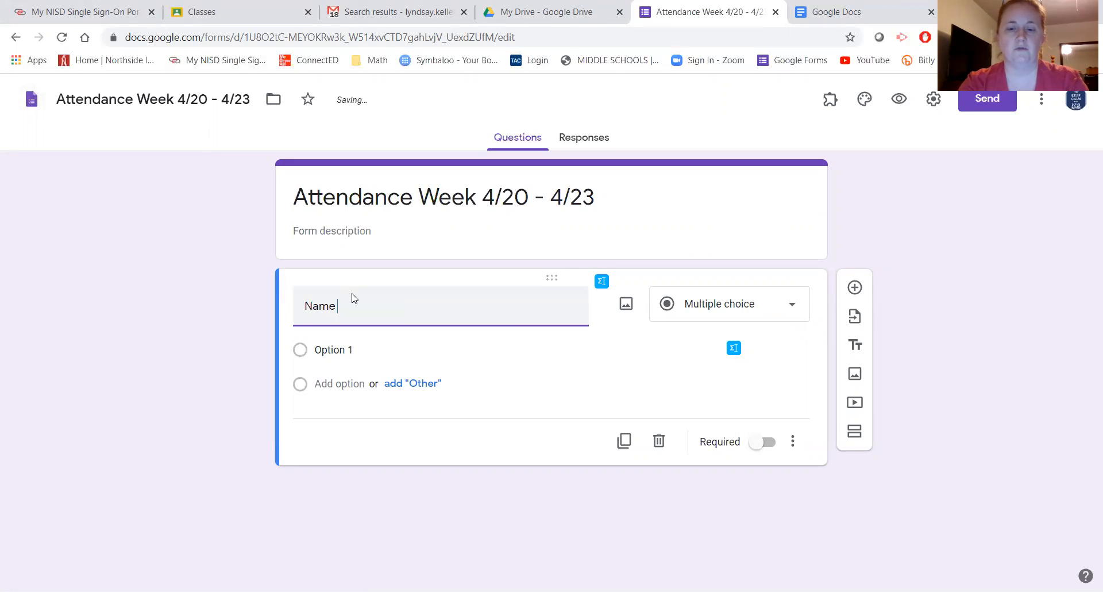
pyautogui.write('(Fi')
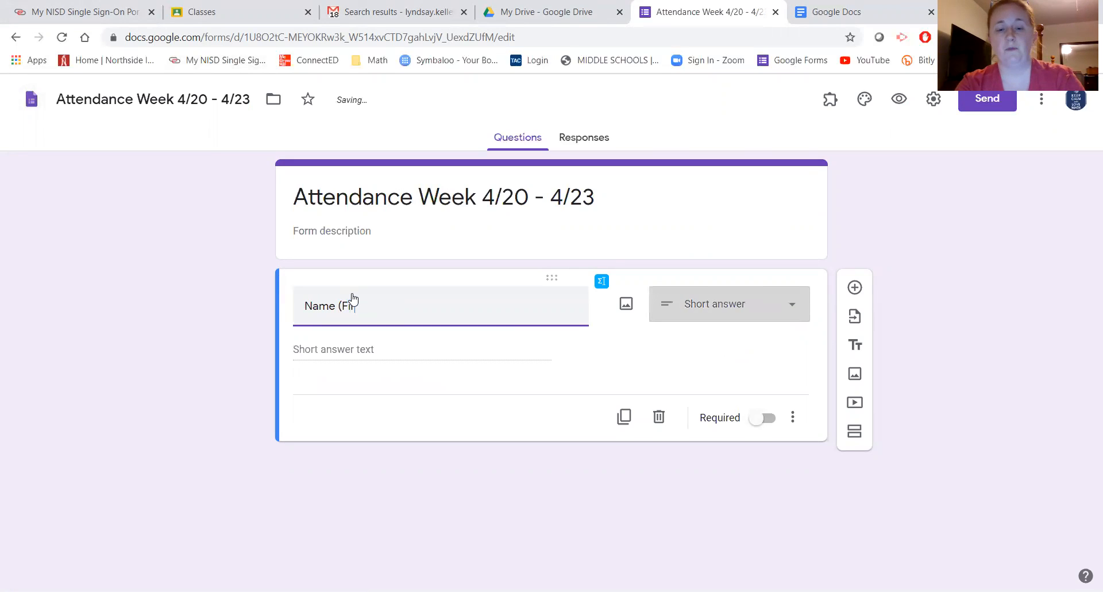
pyautogui.write('rst and ')
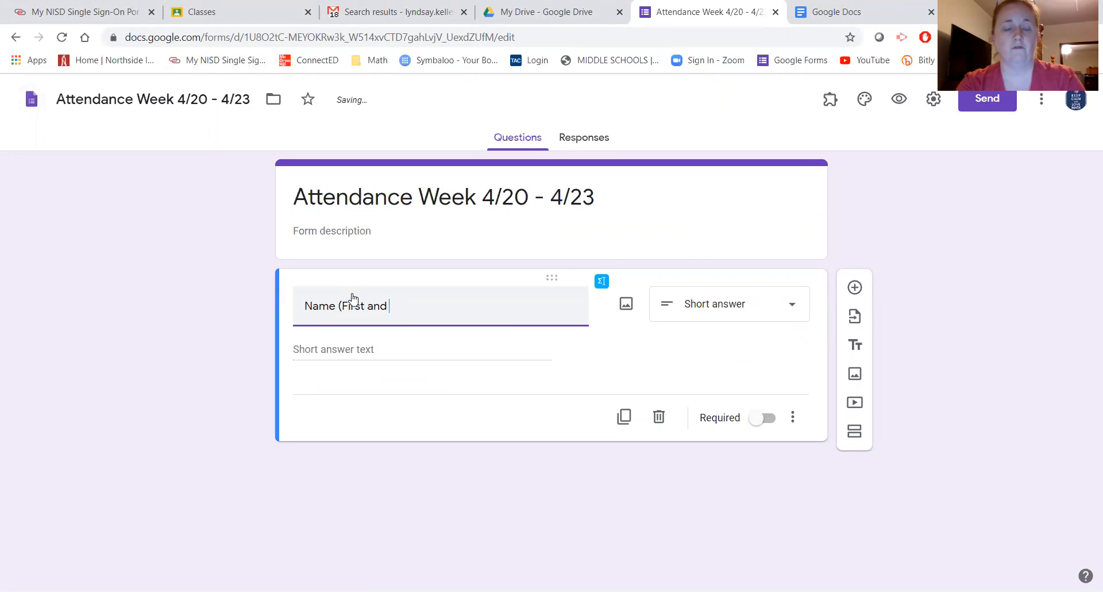
pyautogui.write('Last)')
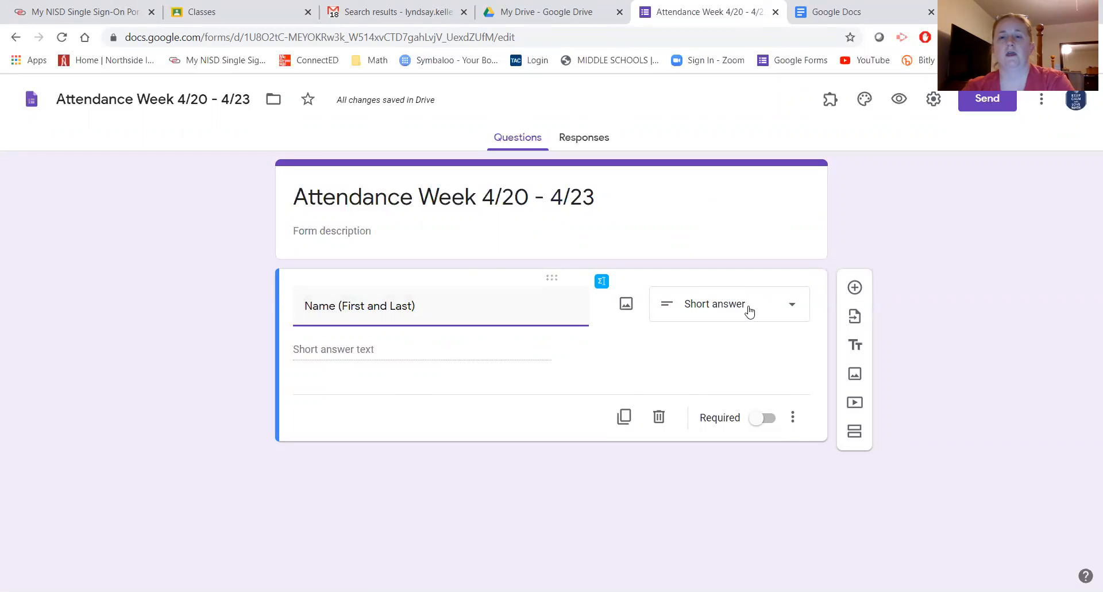
pyautogui.click(761, 423)
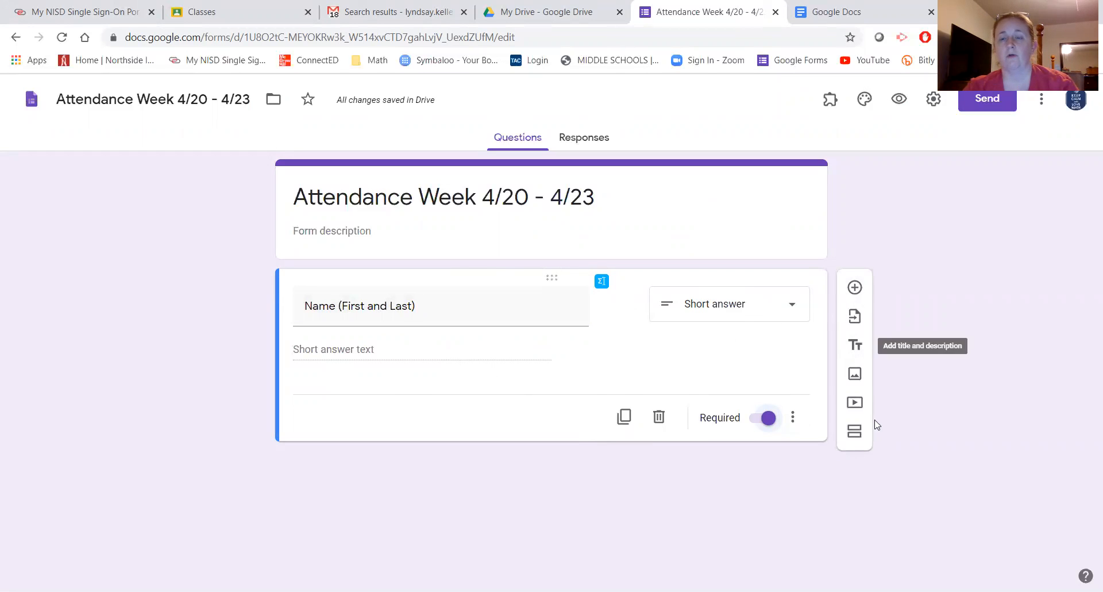
# - Add a short-answer question titled "Student ID" below the name question and make it required
pyautogui.click(855, 292)
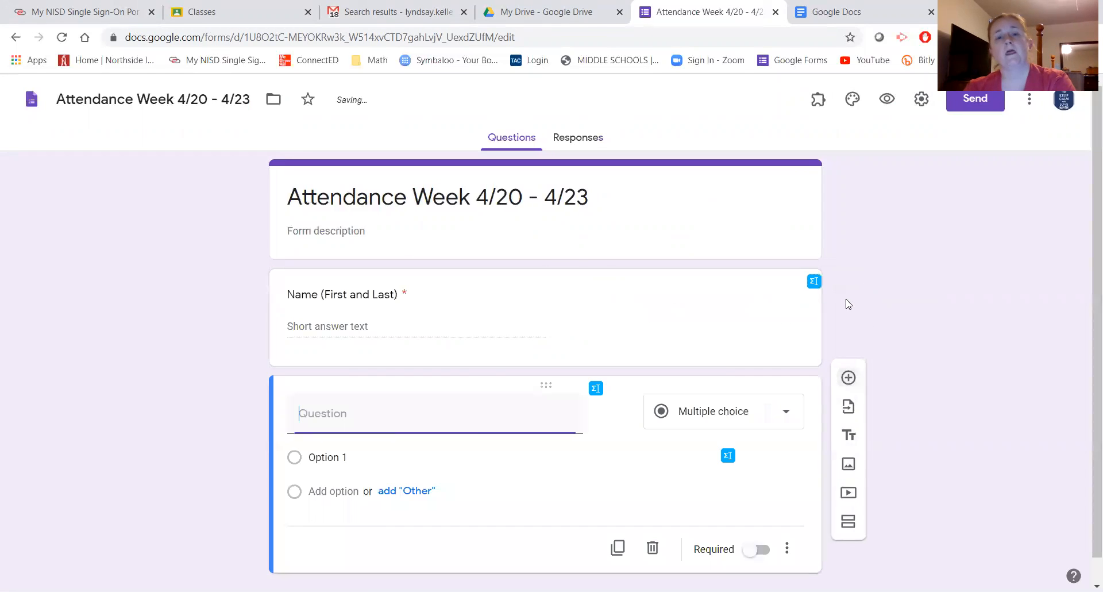
pyautogui.write('STudent')
pyautogui.press('BackSpace')
pyautogui.press('BackSpace')
pyautogui.press('BackSpace')
pyautogui.press('BackSpace')
pyautogui.press('BackSpace')
pyautogui.press('BackSpace')
pyautogui.press('BackSpace')
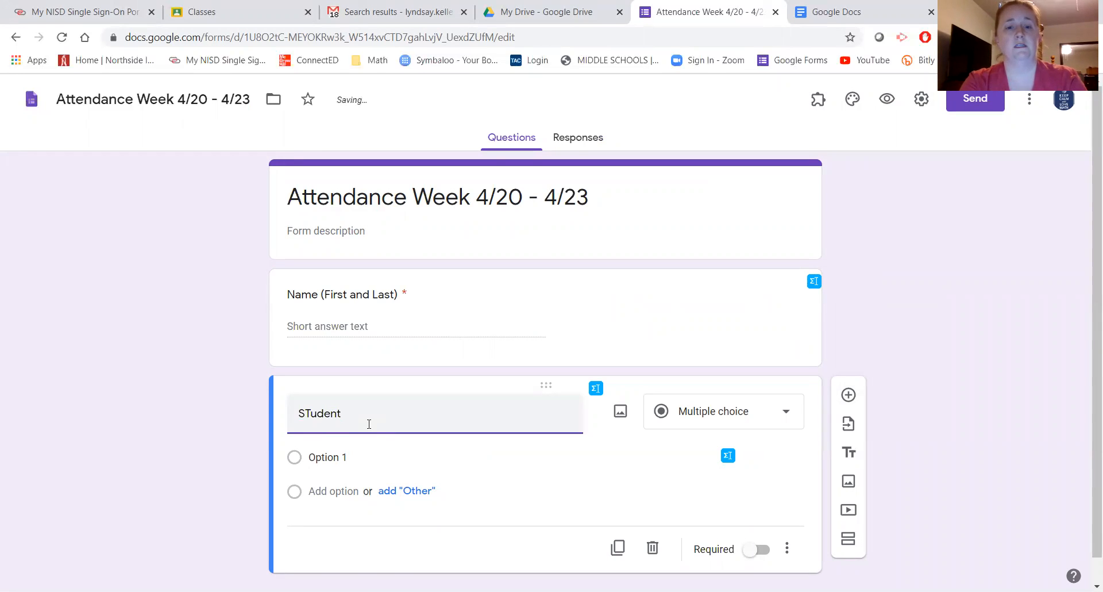
pyautogui.write('tuden')
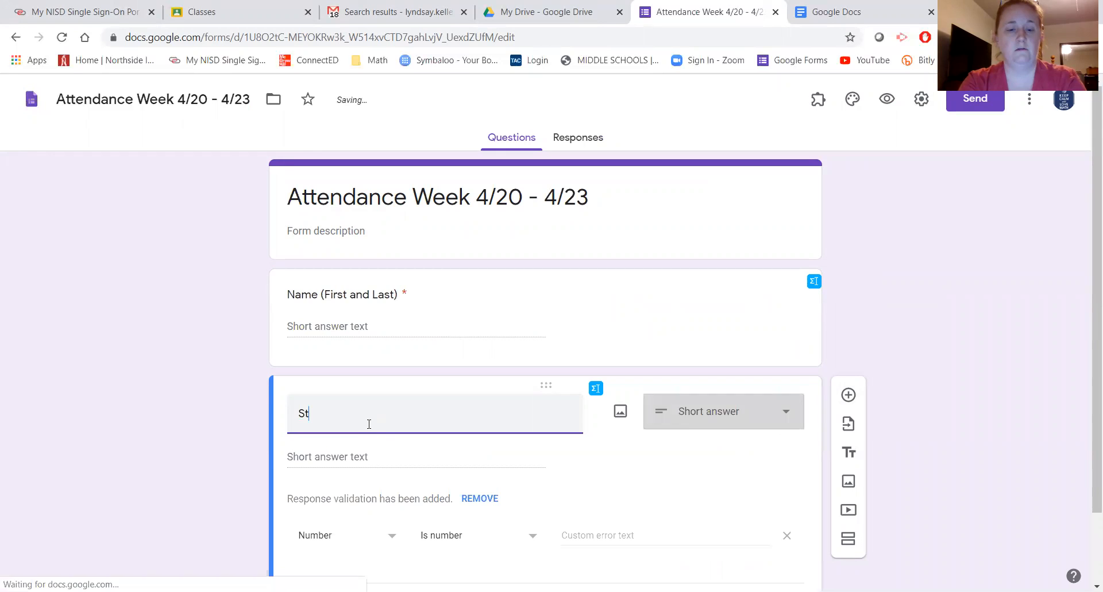
pyautogui.write('t ID')
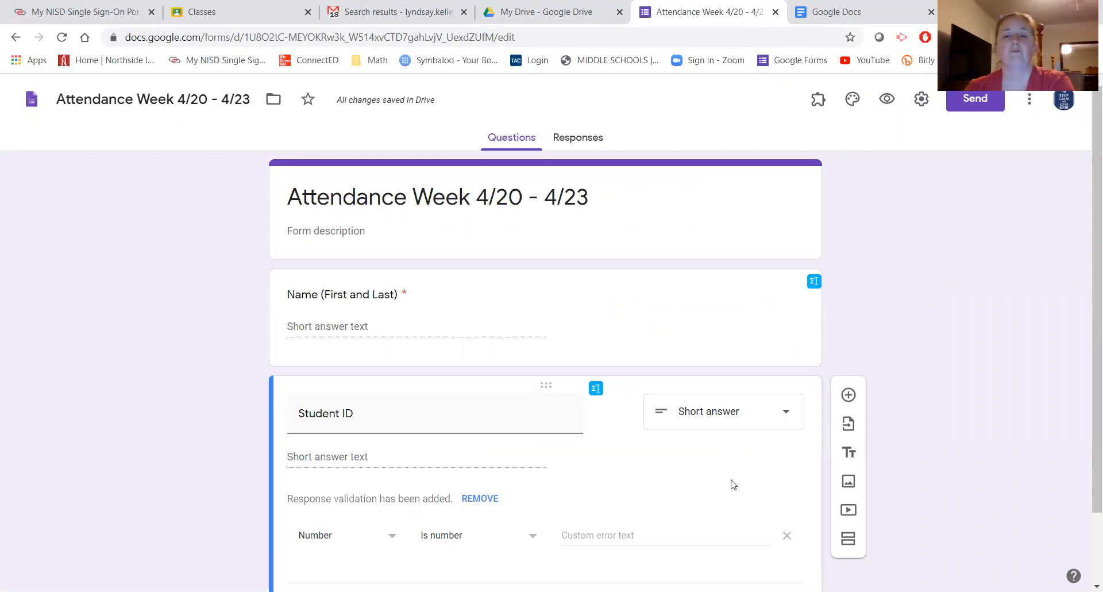
pyautogui.scroll(-2, 727, 487)
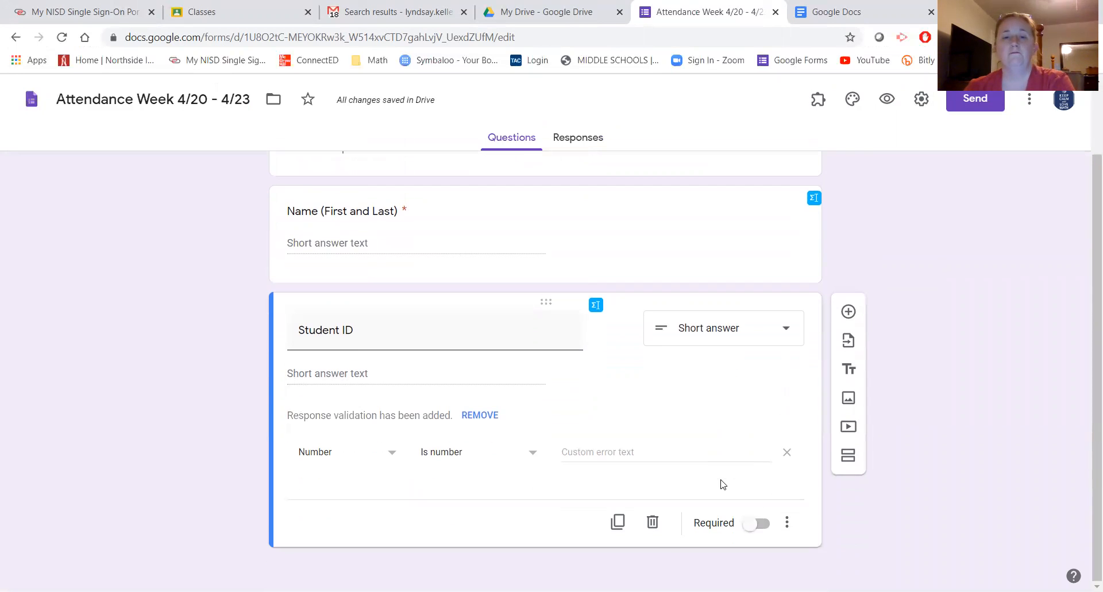
pyautogui.click(755, 534)
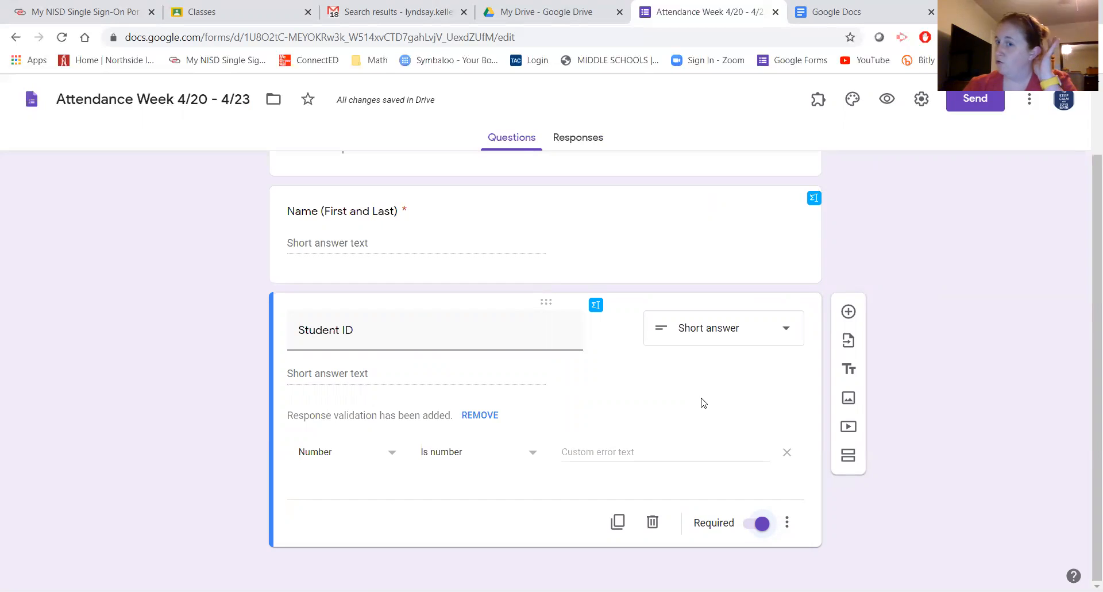
# - Add a multiple-choice question titled "Class Period" below the Student ID question
pyautogui.click(848, 313)
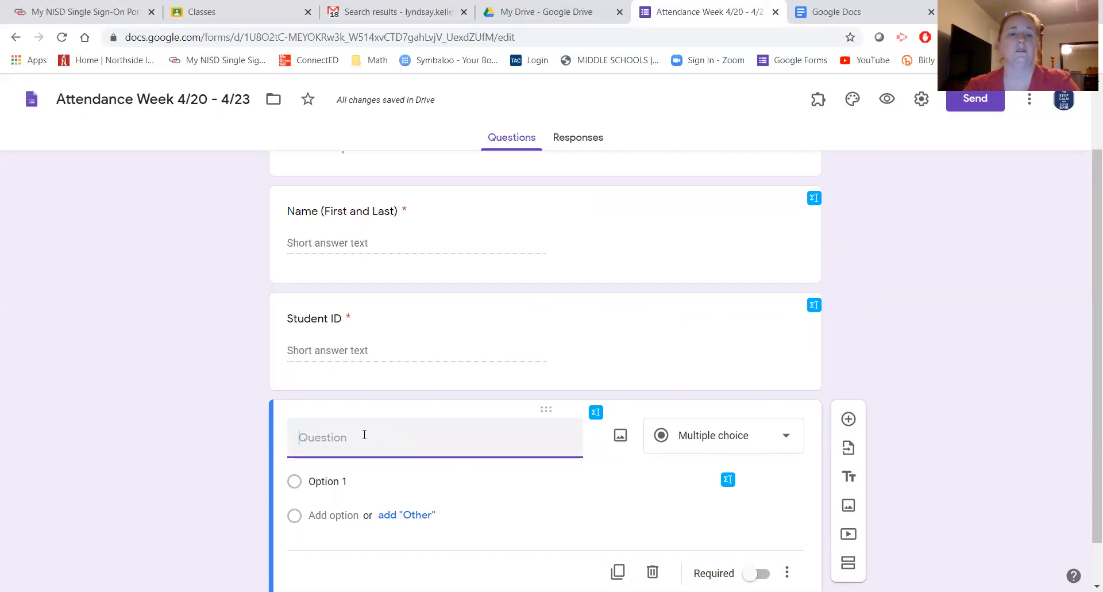
pyautogui.write('CL')
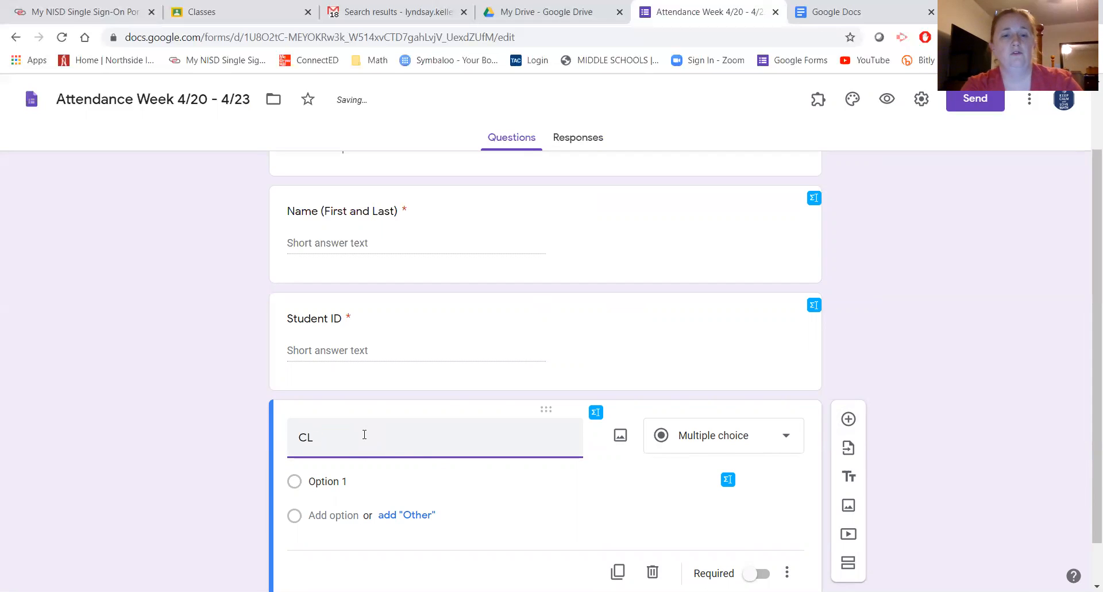
pyautogui.write('ass')
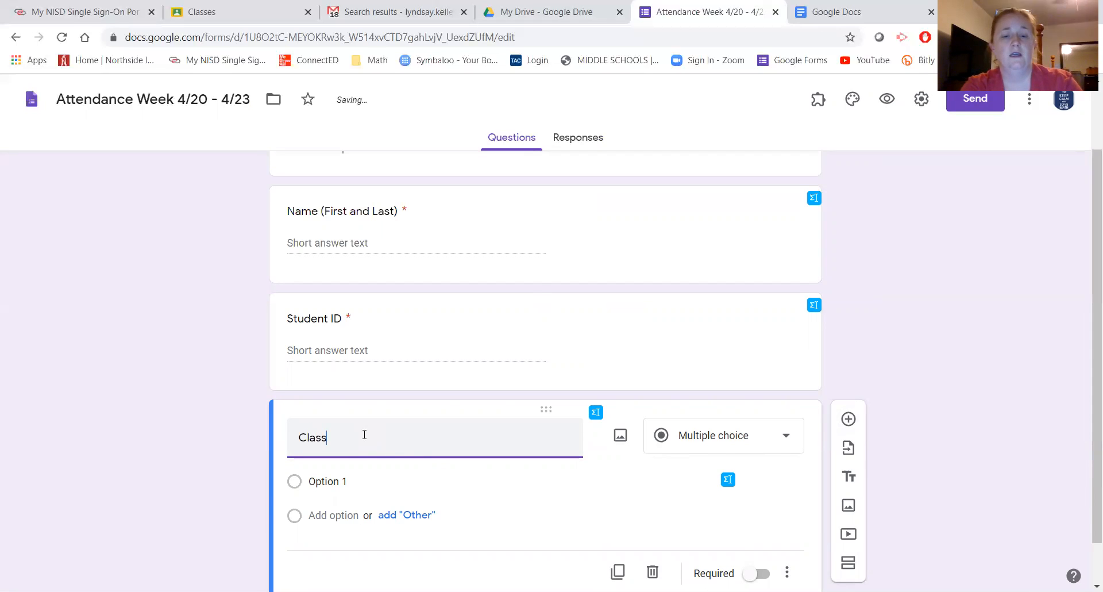
pyautogui.write(' Period')
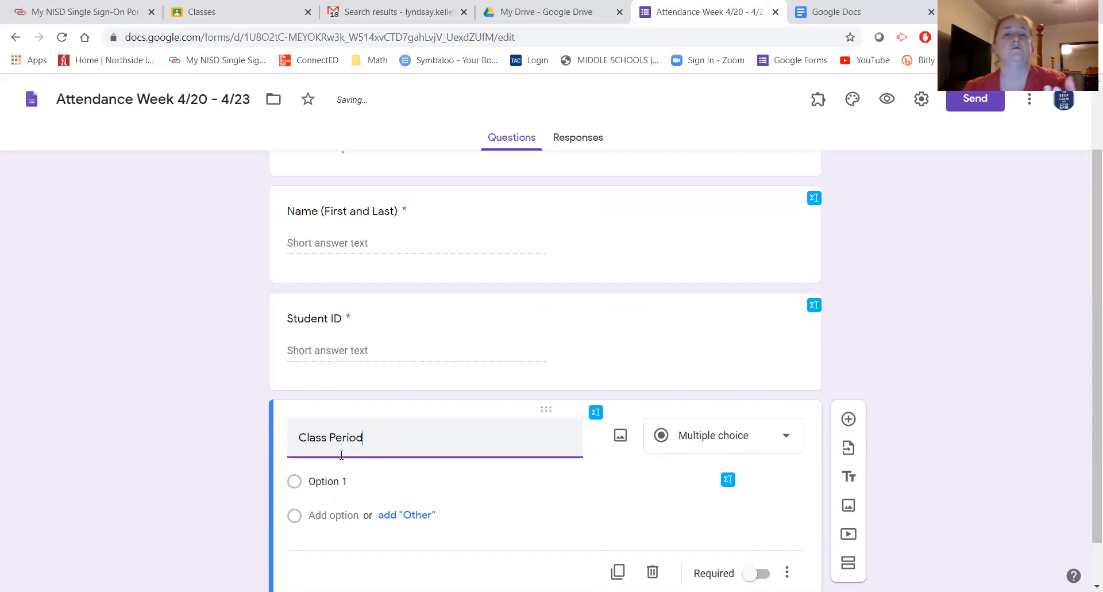
# - Enter 1st and 2nd as the first two answer options of the Class Period question
pyautogui.click(328, 480)
pyautogui.write('1st')
pyautogui.press('Return')
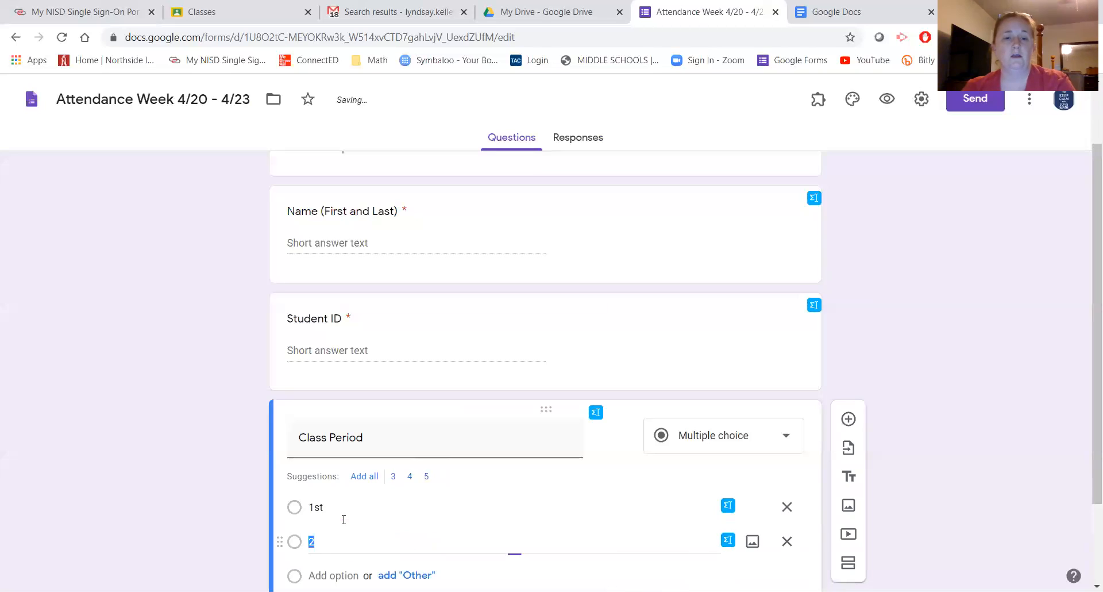
pyautogui.write('3')
pyautogui.write('2')
pyautogui.write('nd')
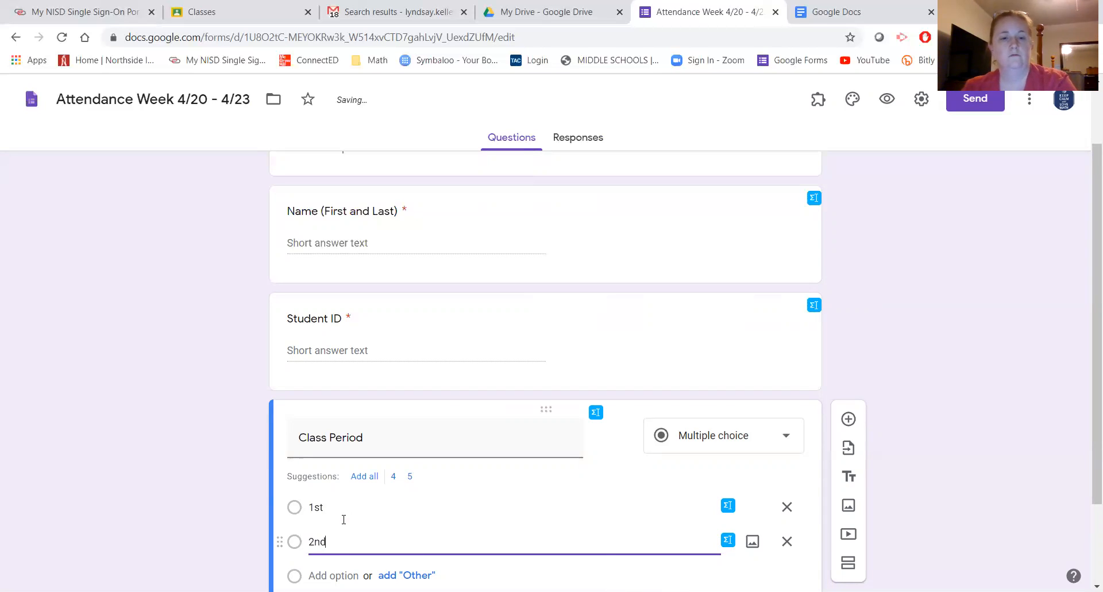
# - Add the answer options 4th, 5th, 7th and 8th to the Class Period question
pyautogui.scroll(-2, 342, 500)
pyautogui.click(341, 464)
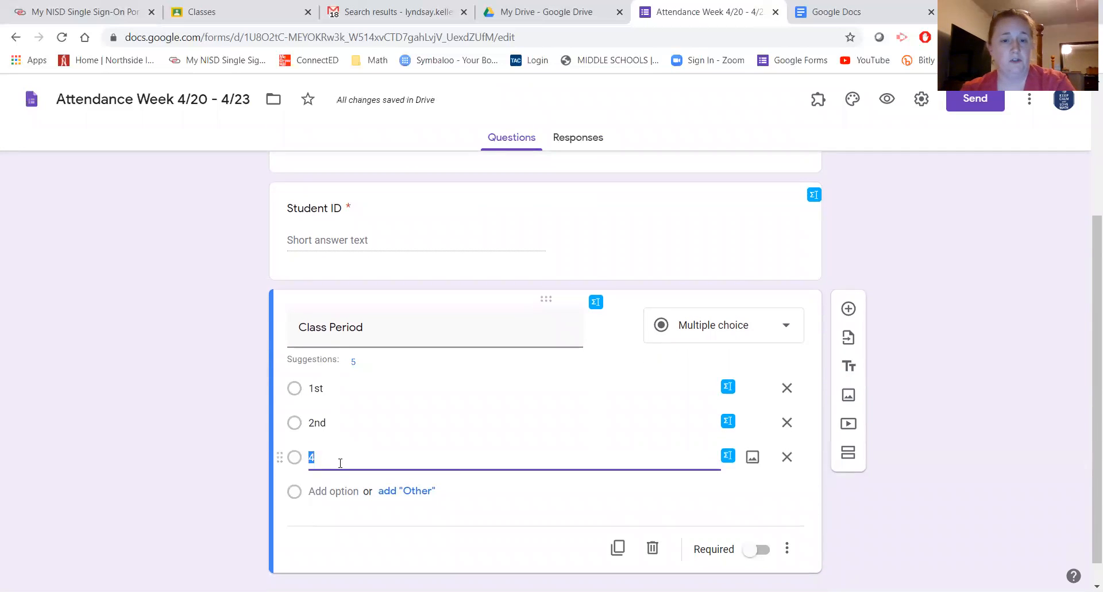
pyautogui.write('4th')
pyautogui.click(341, 492)
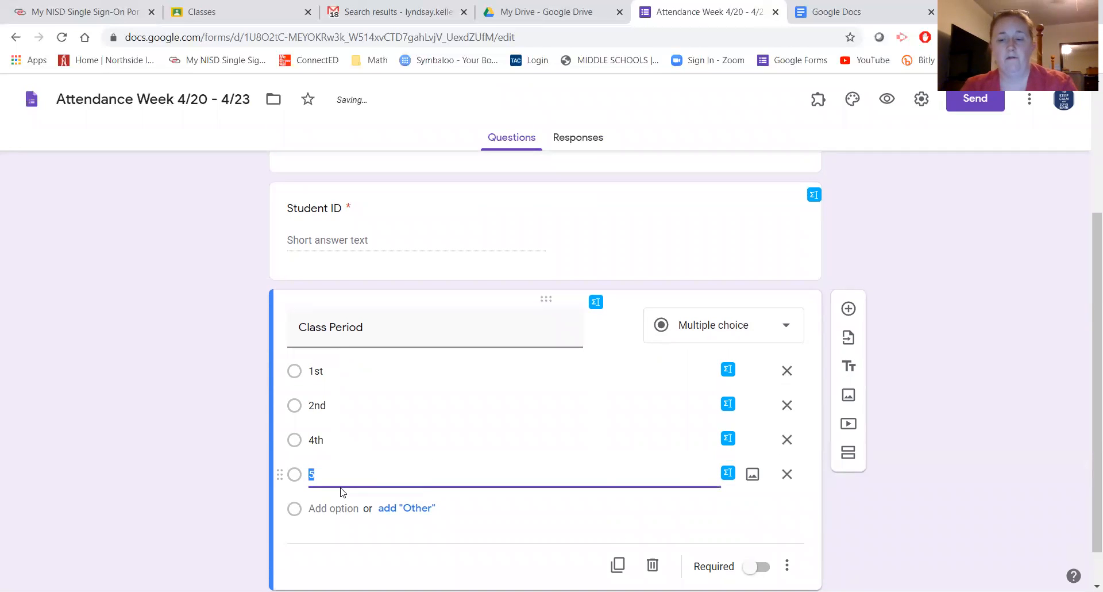
pyautogui.write('5th')
pyautogui.click(338, 509)
pyautogui.write('7')
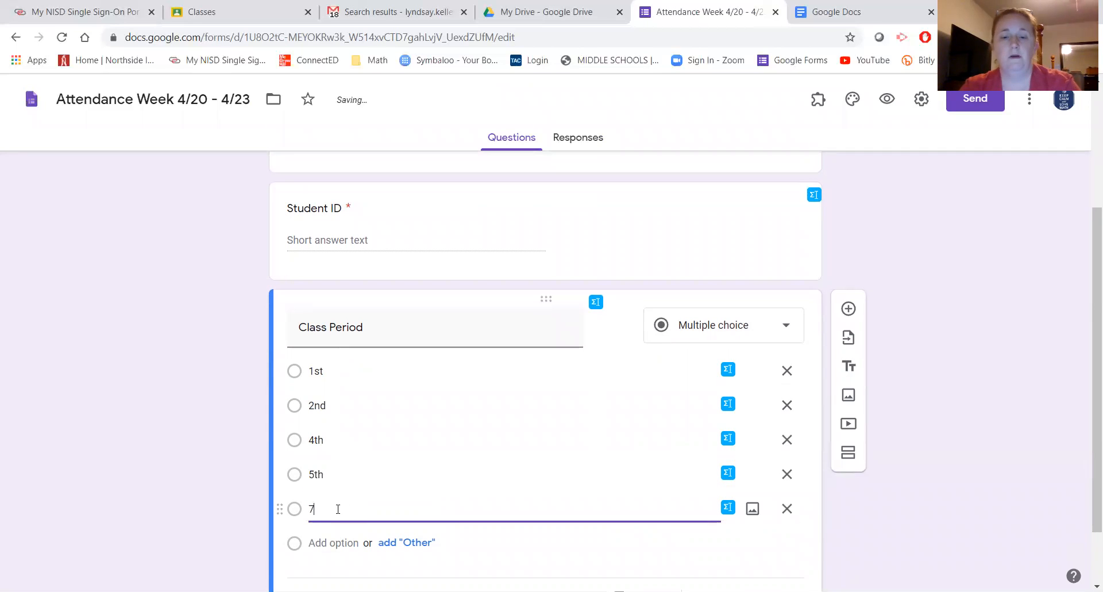
pyautogui.write('th')
pyautogui.press('Return')
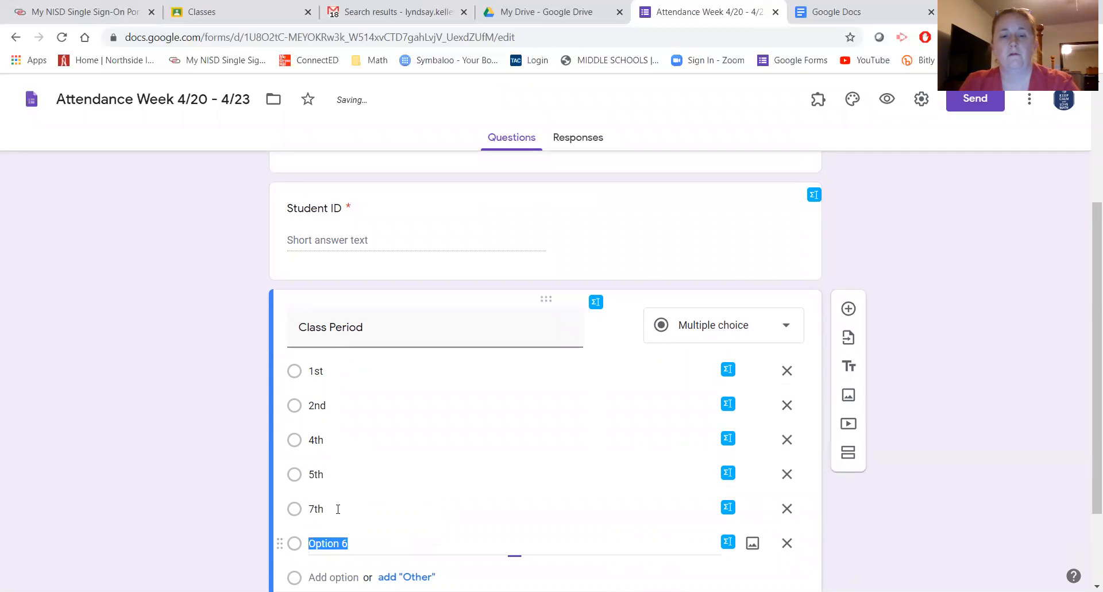
pyautogui.write('8th')
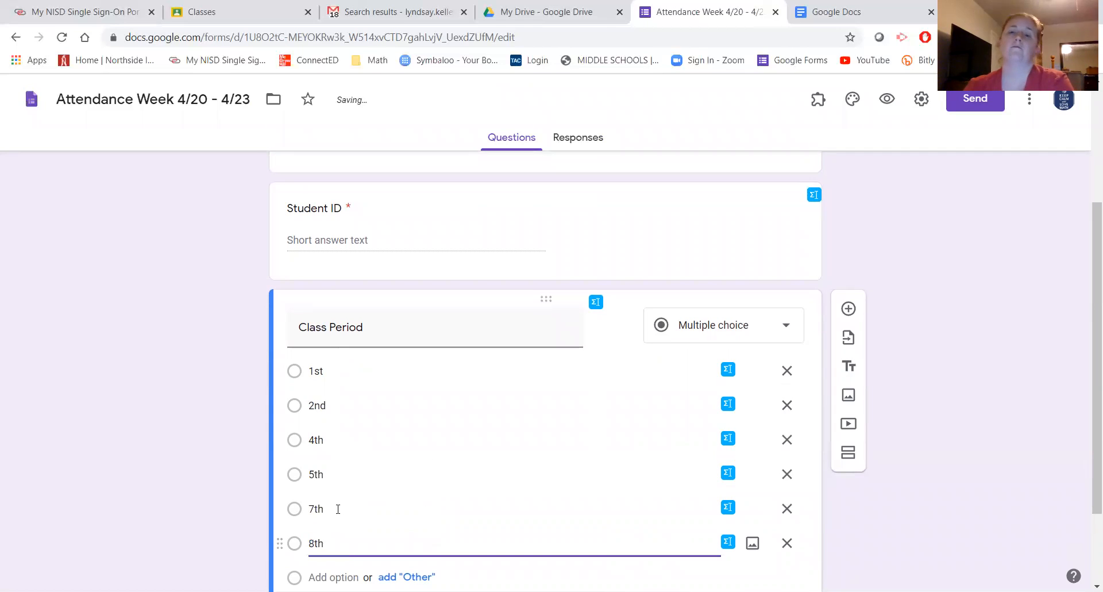
# - Try the Class Period question as Checkboxes and as Dropdown, and return it to Multiple choice
pyautogui.scroll(-1, 338, 509)
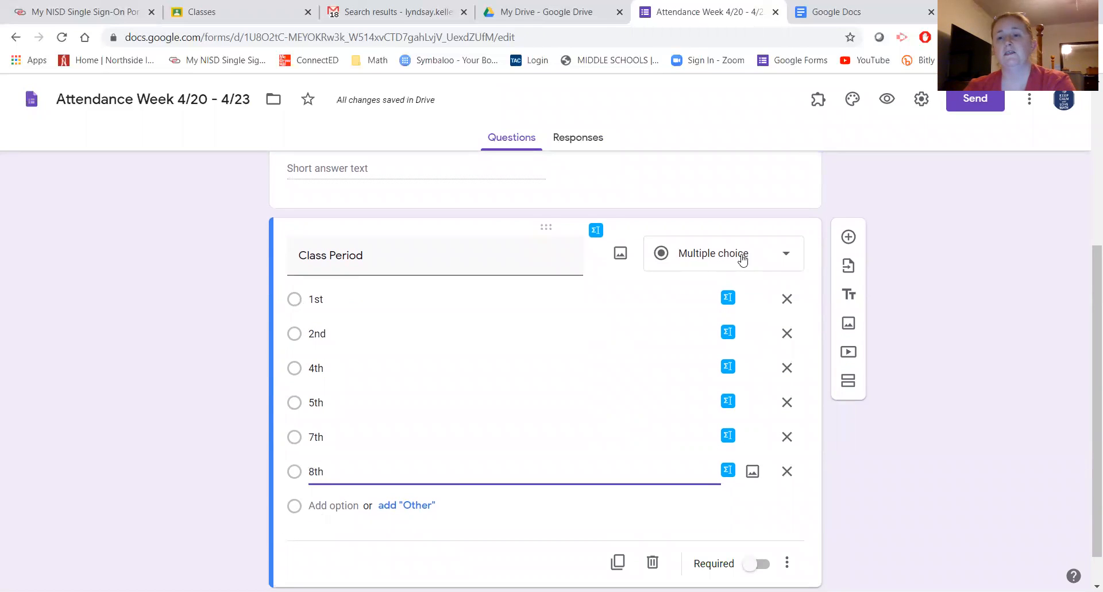
pyautogui.click(777, 256)
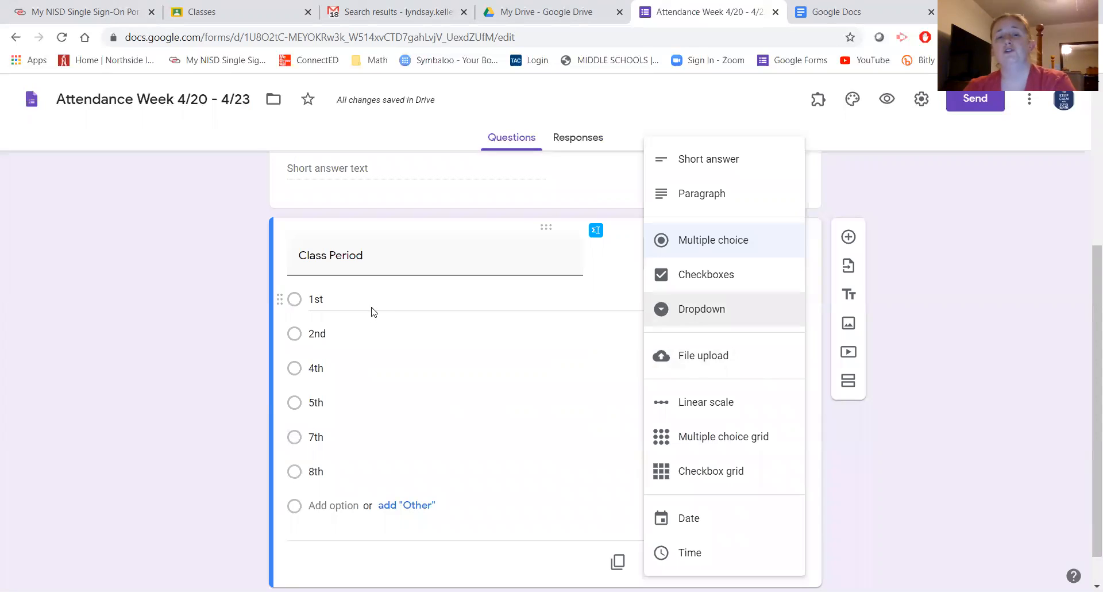
pyautogui.click(702, 276)
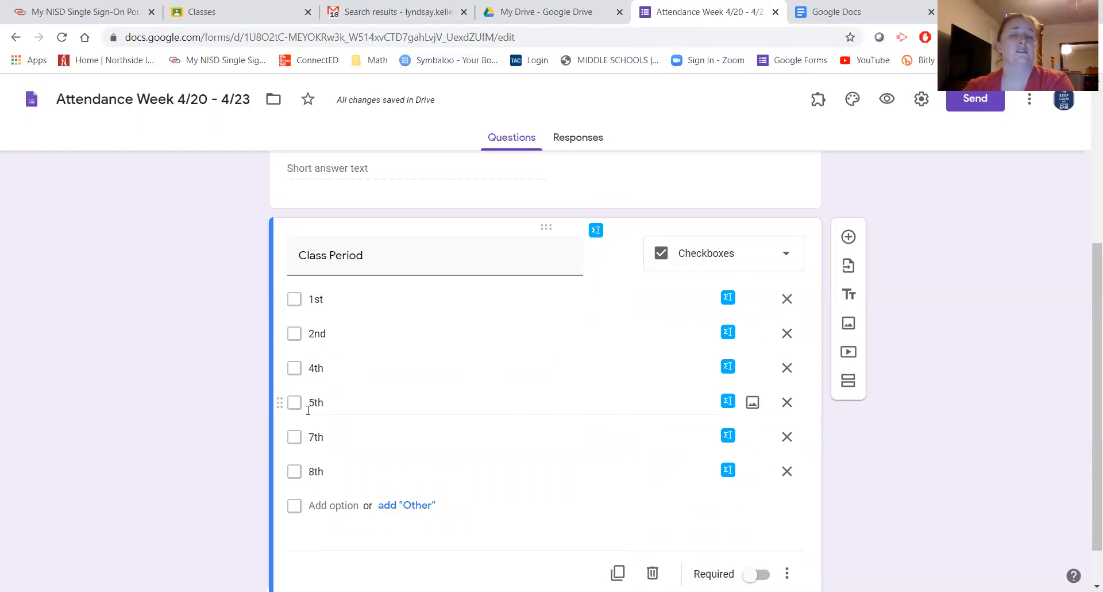
pyautogui.click(781, 266)
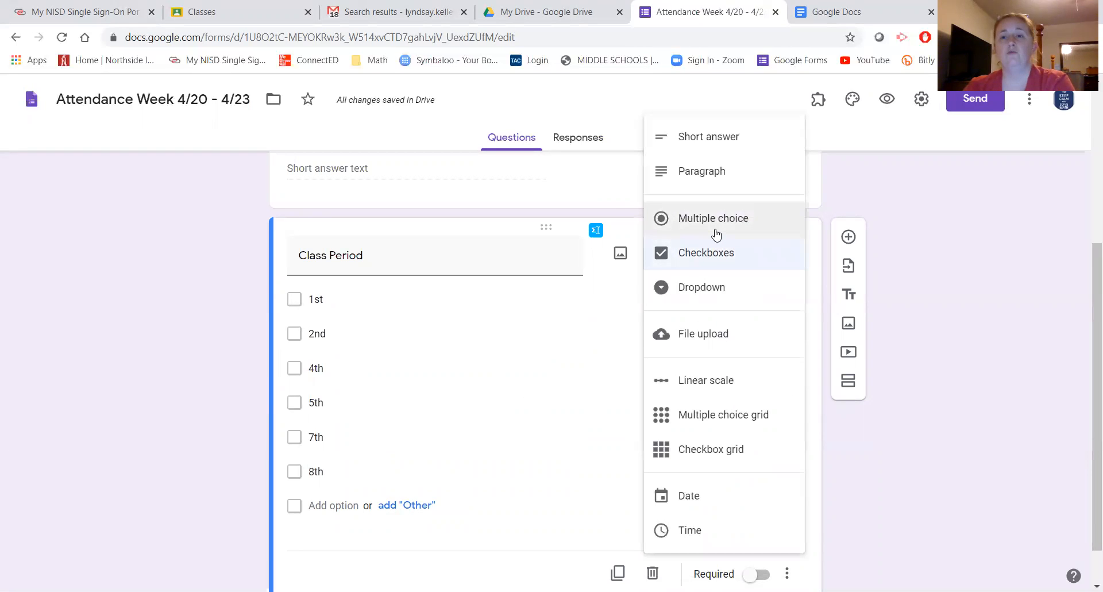
pyautogui.click(715, 233)
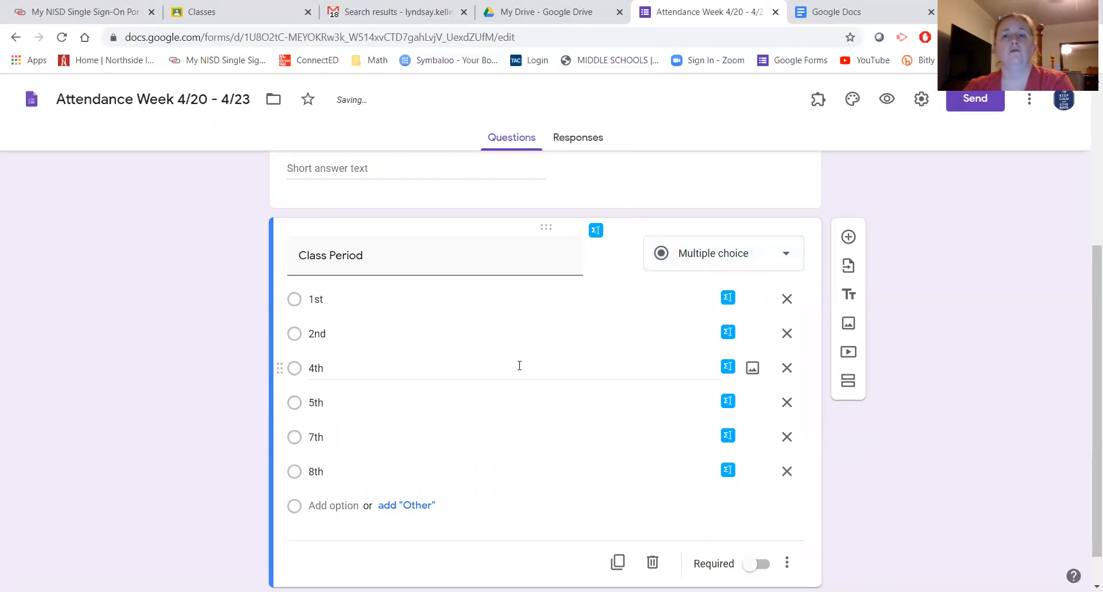
pyautogui.click(790, 266)
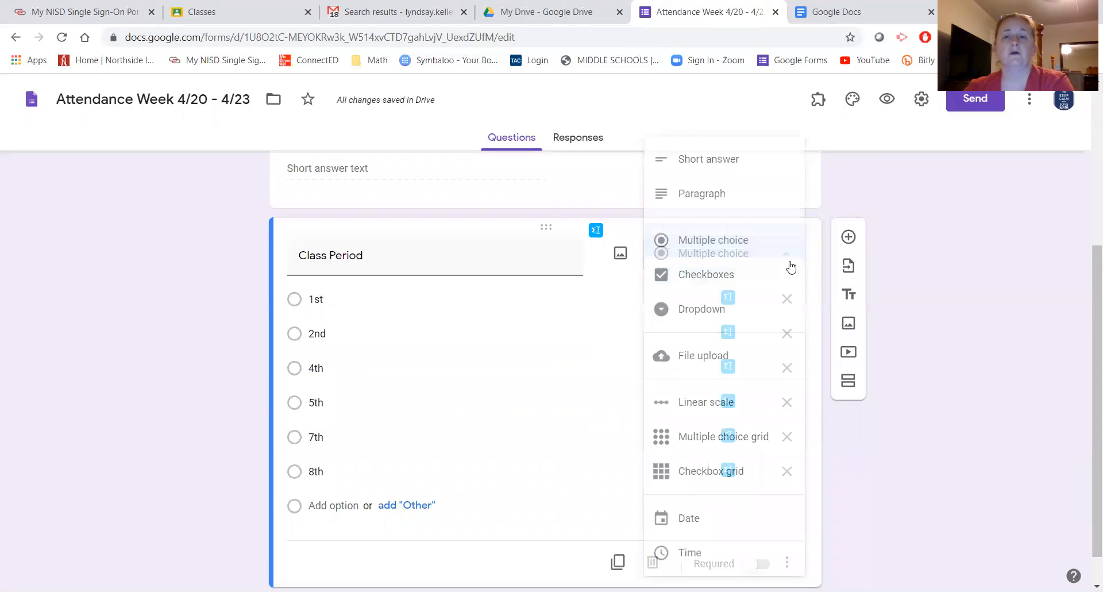
pyautogui.click(733, 313)
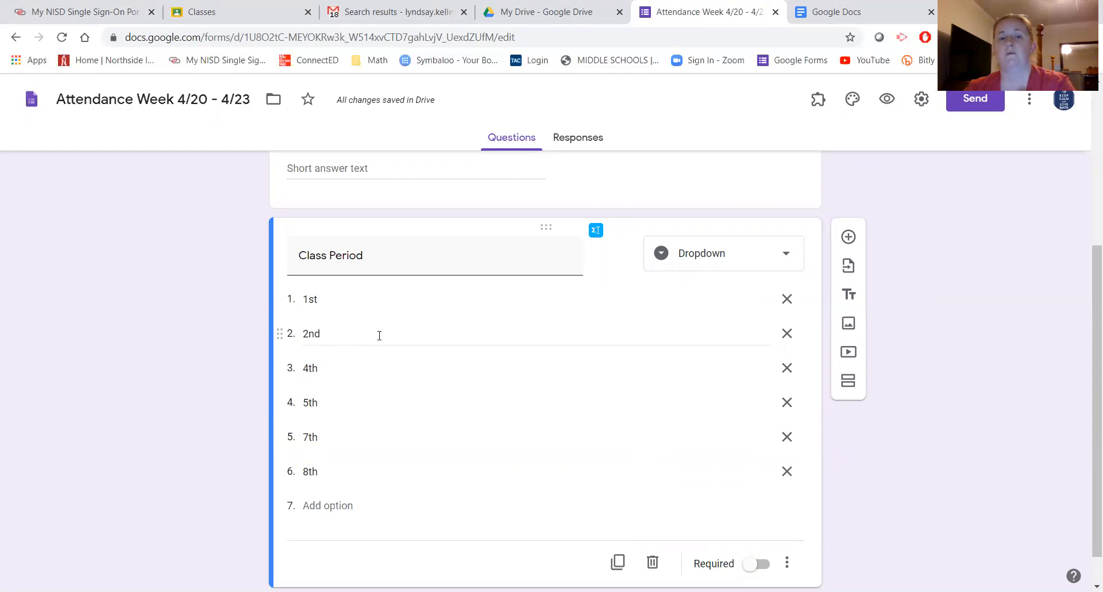
pyautogui.click(745, 272)
pyautogui.click(679, 183)
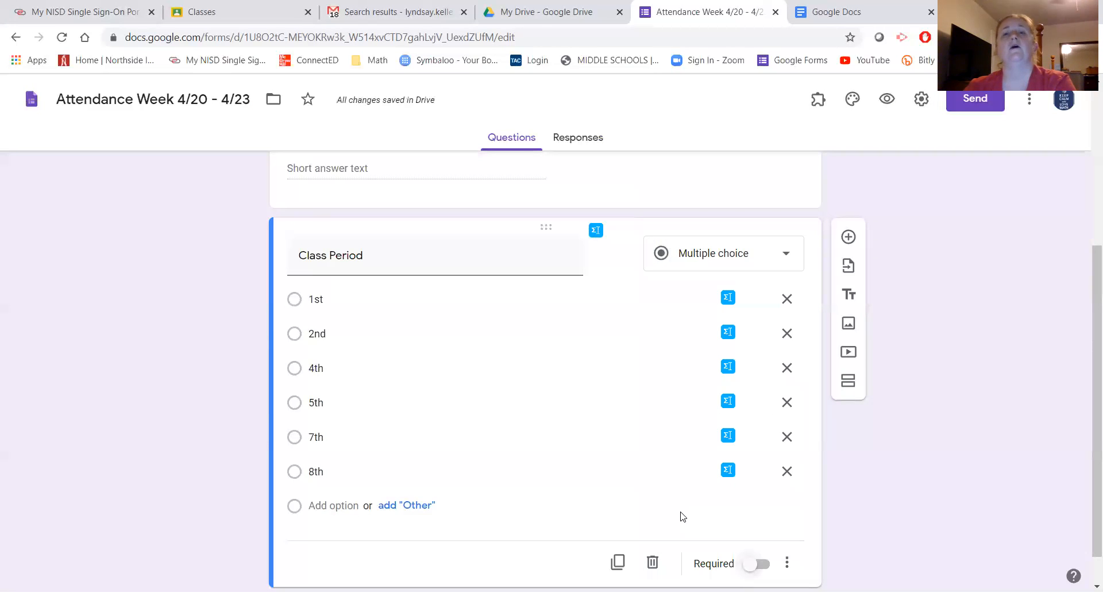
# - Make the Class Period question required and add a multiple-choice question below it titled "Have you been able to watch the video notes?"
pyautogui.click(757, 566)
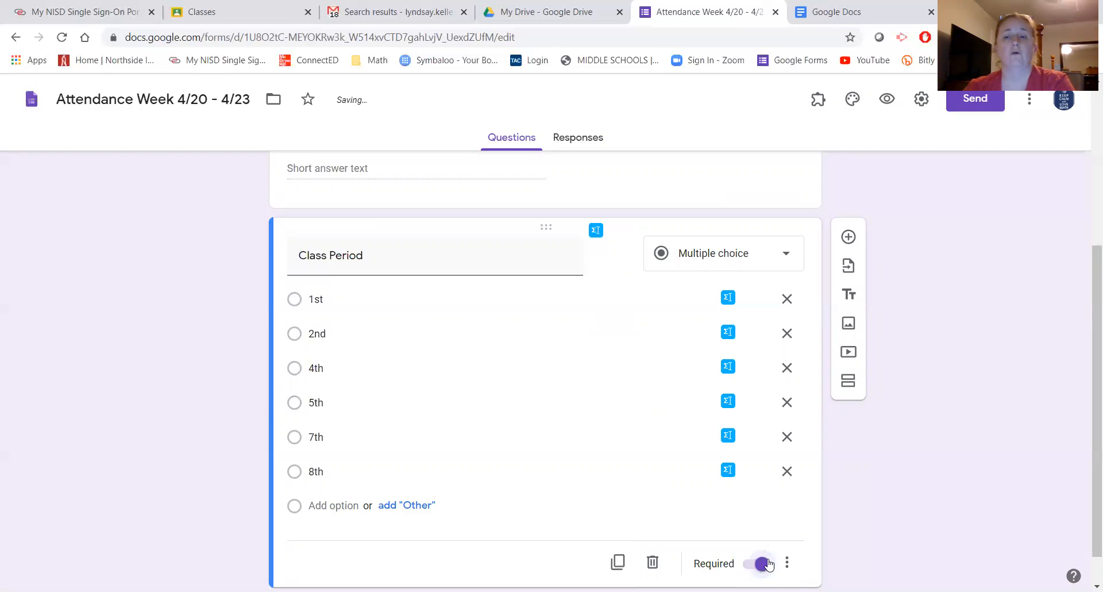
pyautogui.scroll(-1, 670, 443)
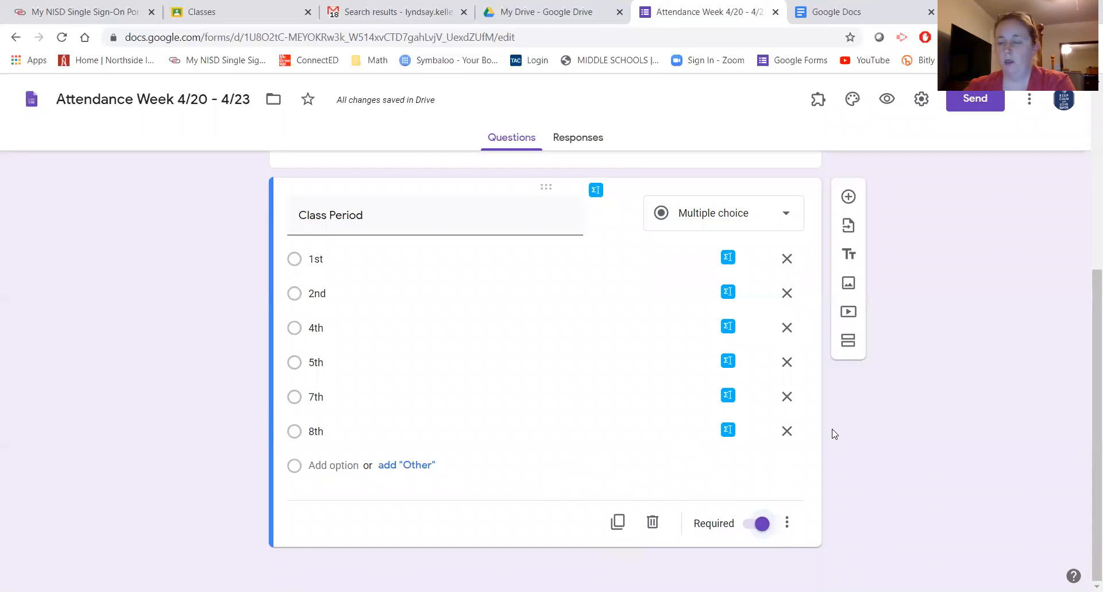
pyautogui.click(849, 198)
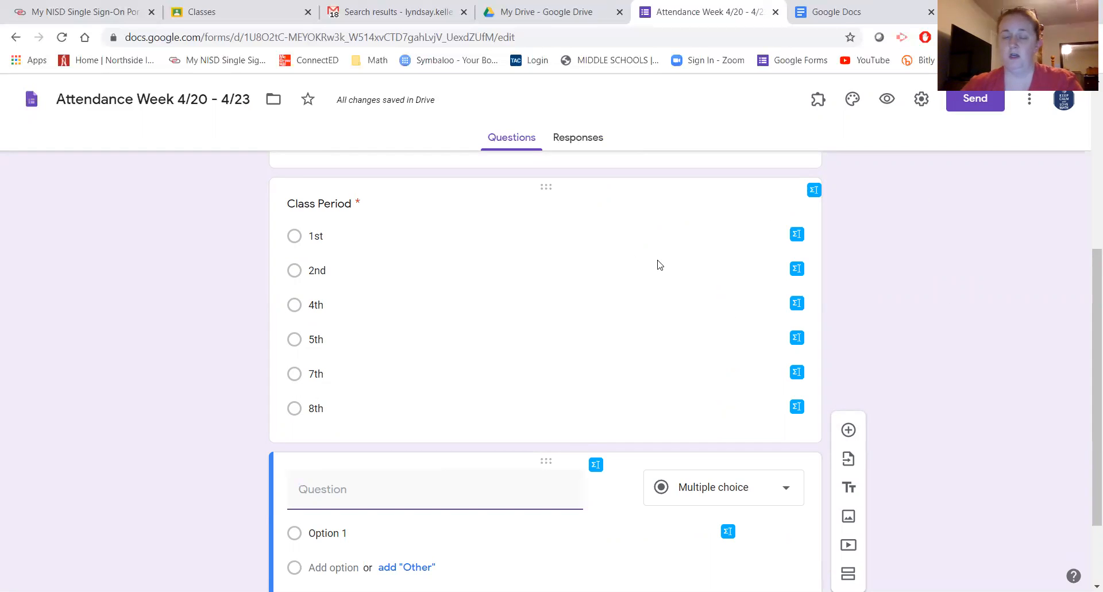
pyautogui.write('Have')
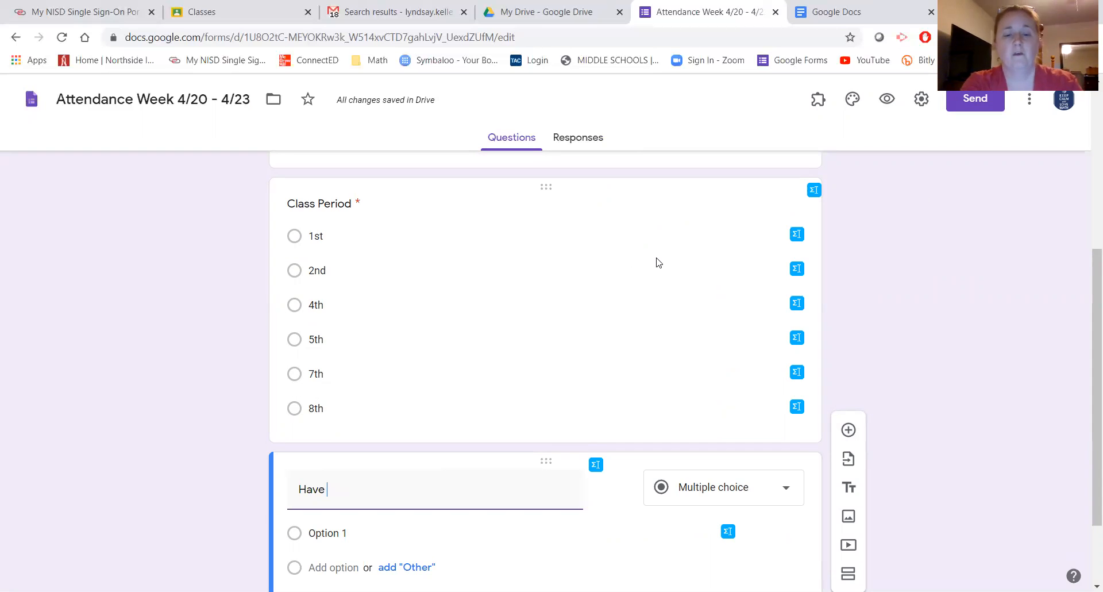
pyautogui.write(' you be')
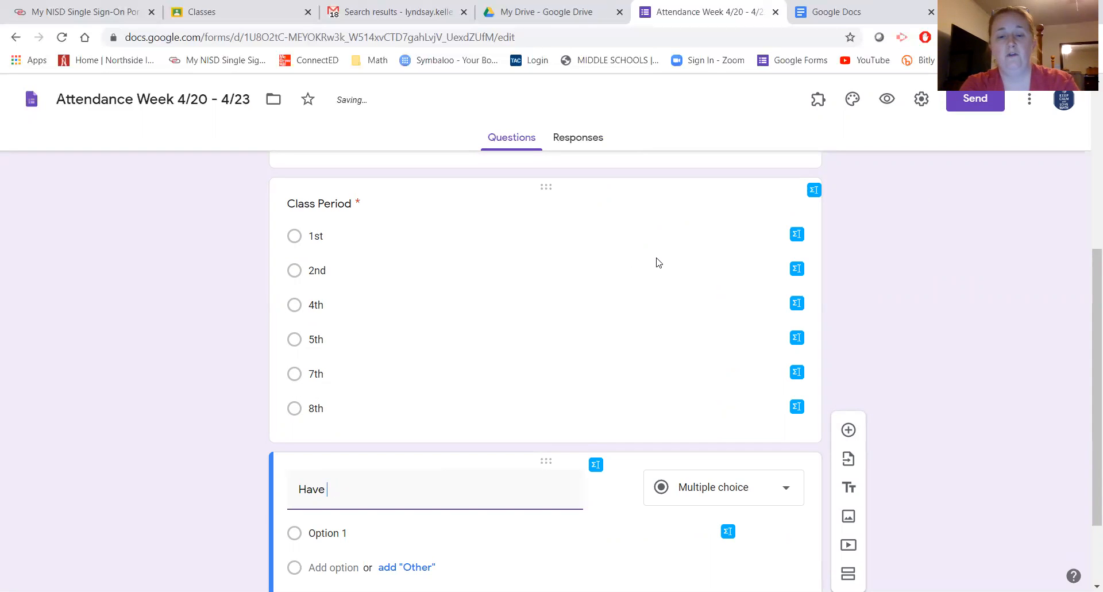
pyautogui.write('en able')
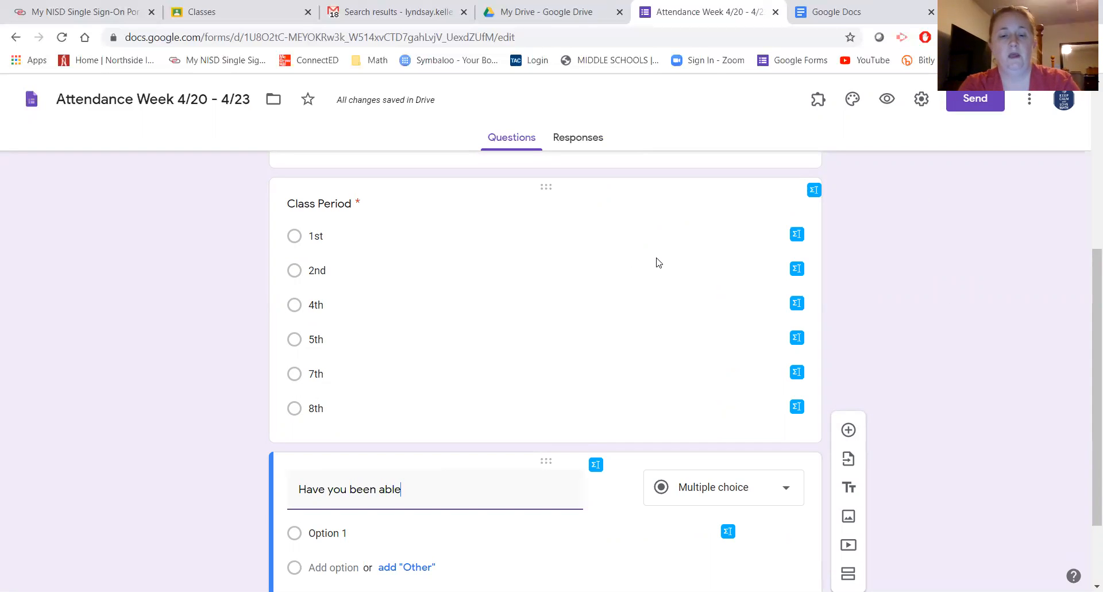
pyautogui.write(' to watch the')
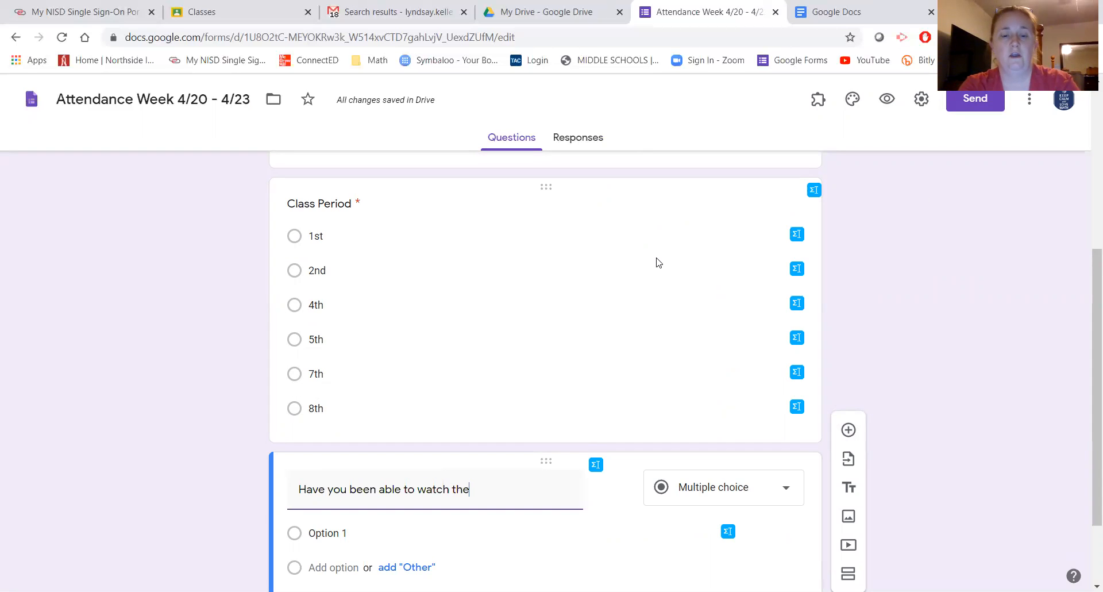
pyautogui.write(' video no')
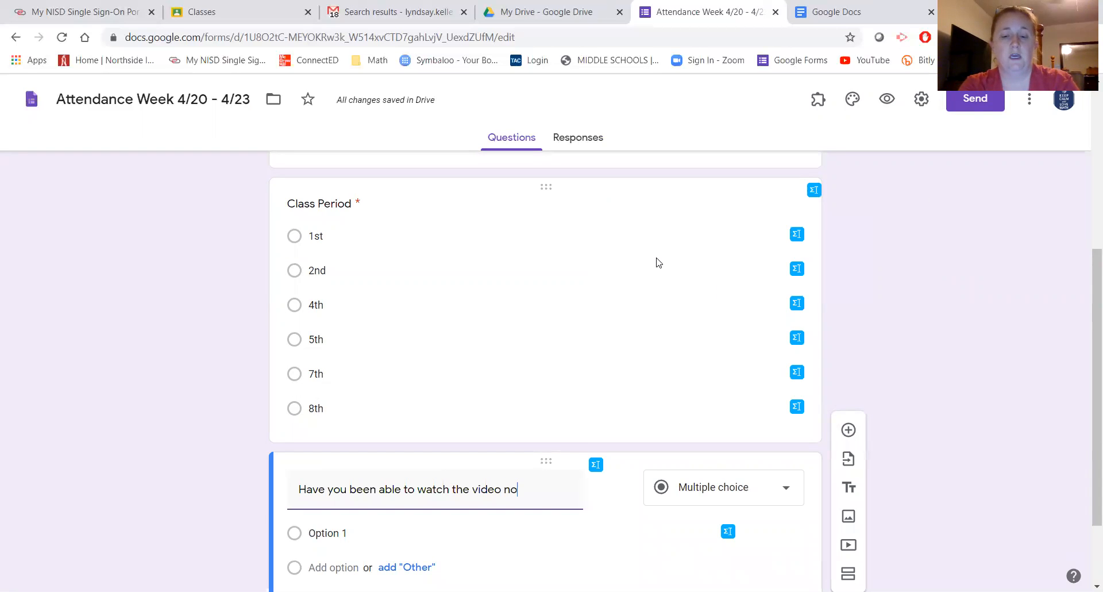
pyautogui.write('tes?')
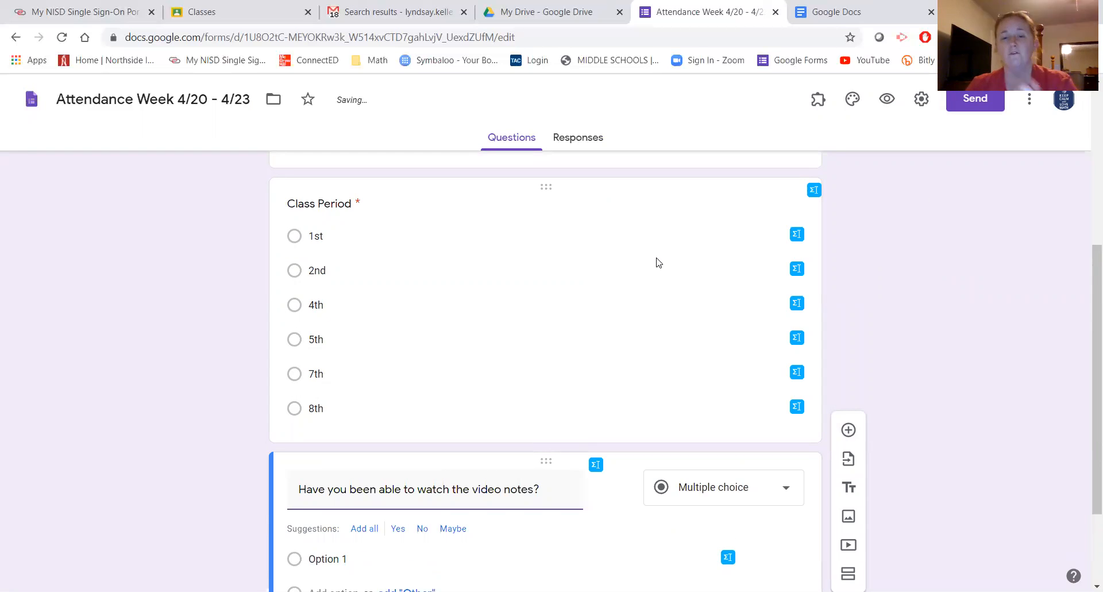
# - Give the video notes question only the suggested answers Yes and No, and make it required
pyautogui.scroll(-2, 609, 446)
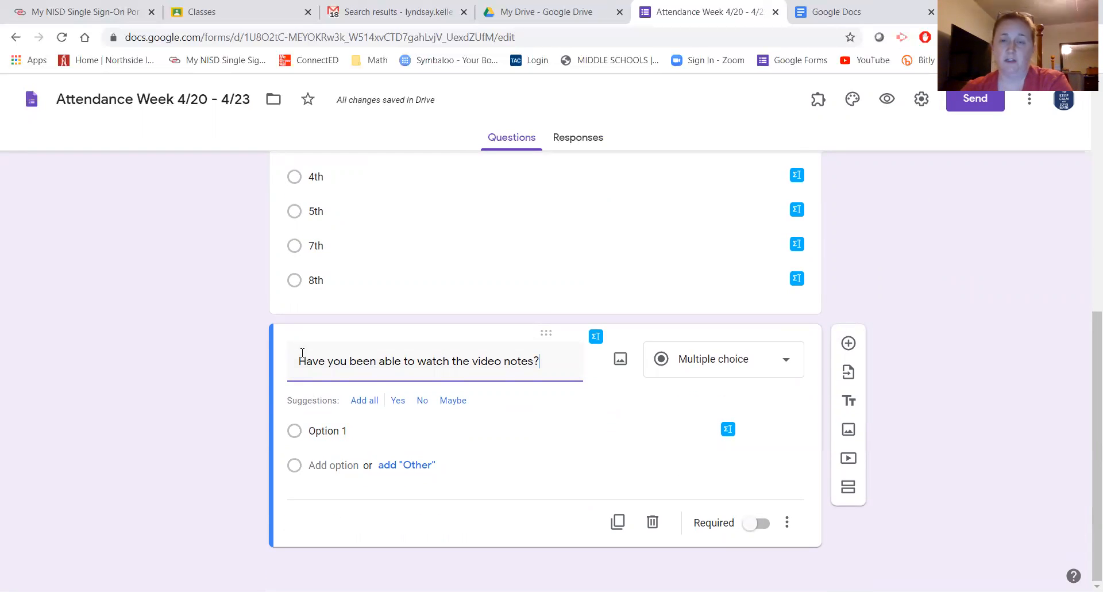
pyautogui.click(361, 400)
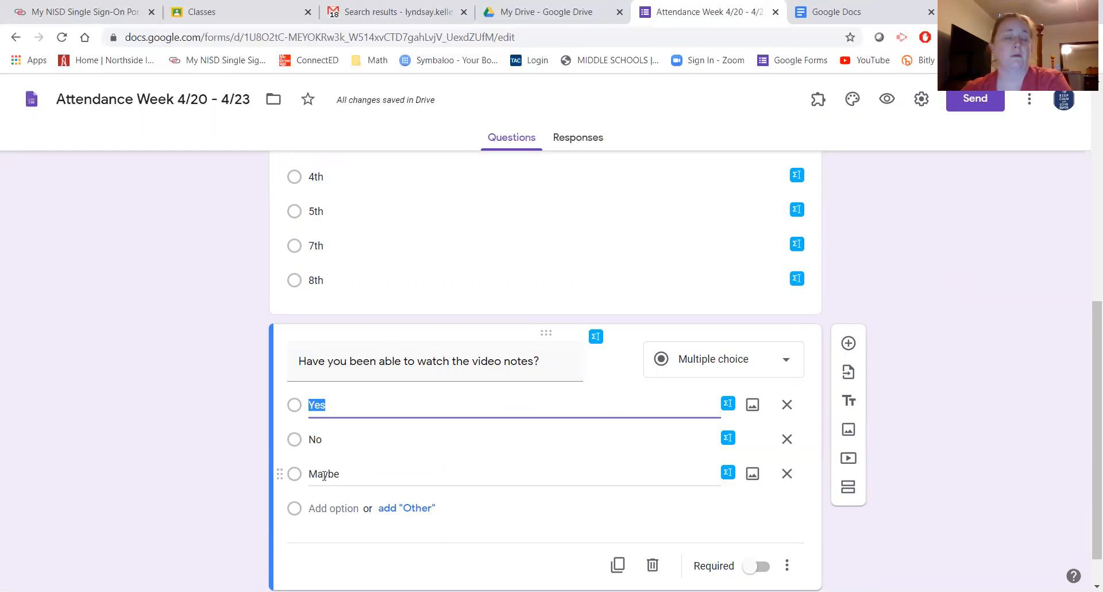
pyautogui.click(788, 474)
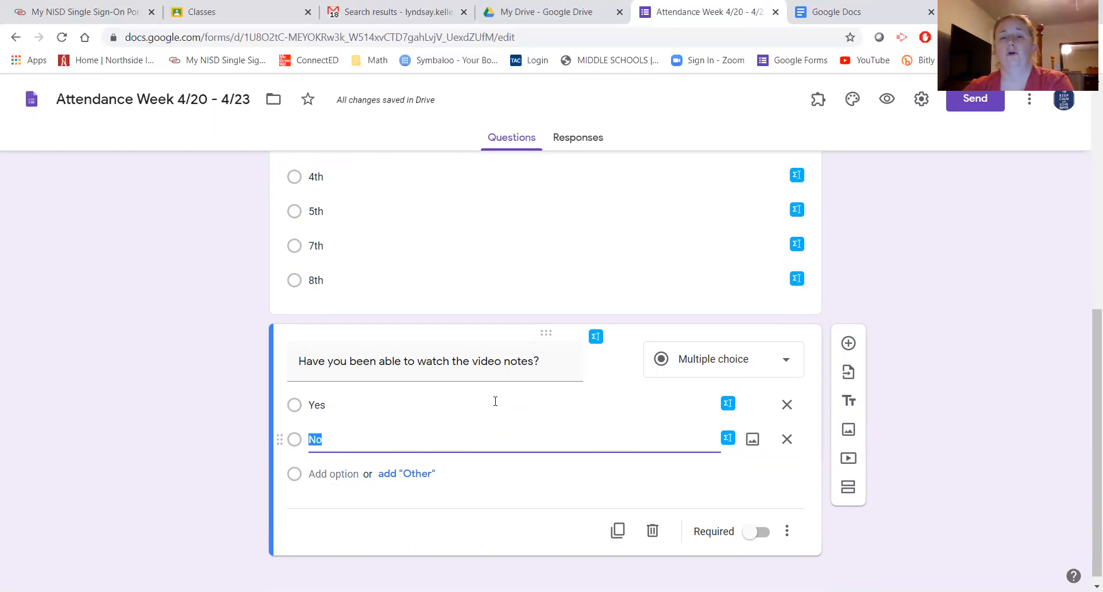
pyautogui.click(551, 361)
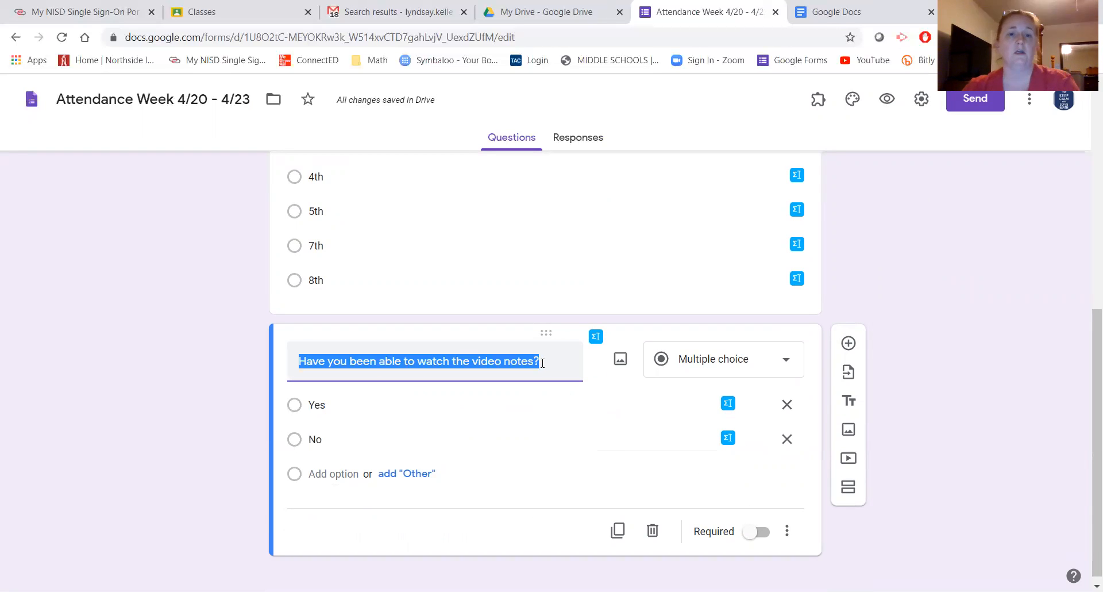
pyautogui.click(560, 364)
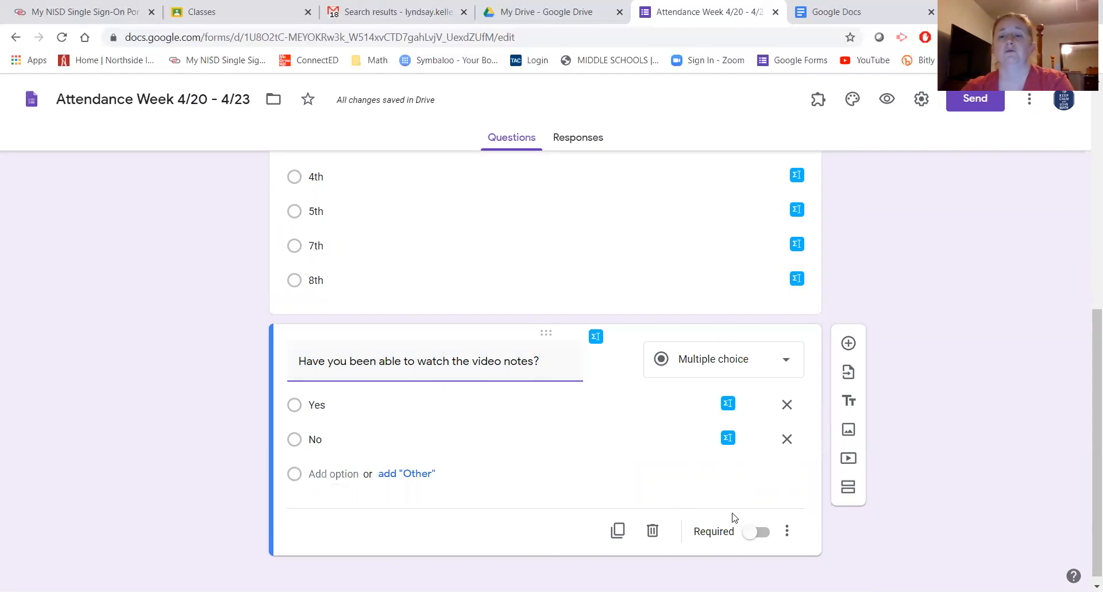
pyautogui.click(786, 530)
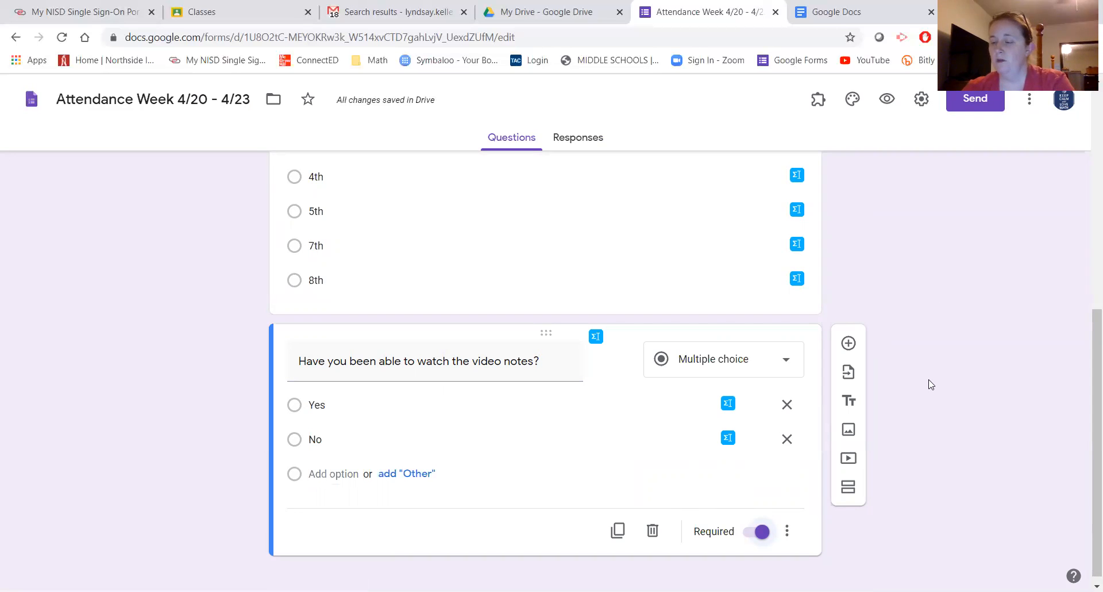
# - Add a linear scale question titled "How do you feel about quadratic parent functions?" below the video notes question
pyautogui.click(847, 342)
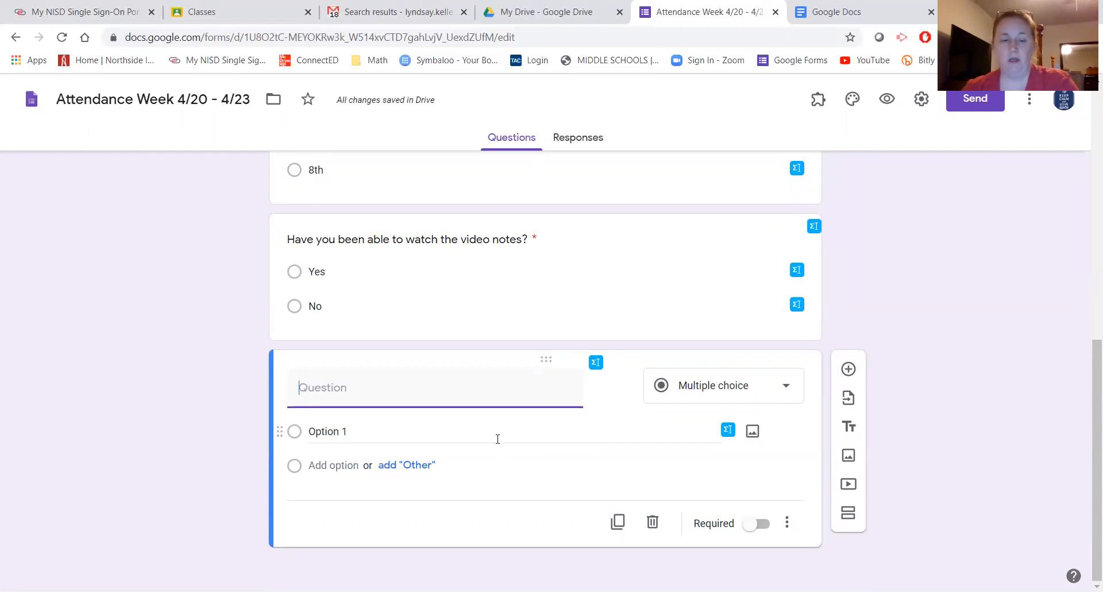
pyautogui.write('How do yu')
pyautogui.press('BackSpace')
pyautogui.write('ou feel about')
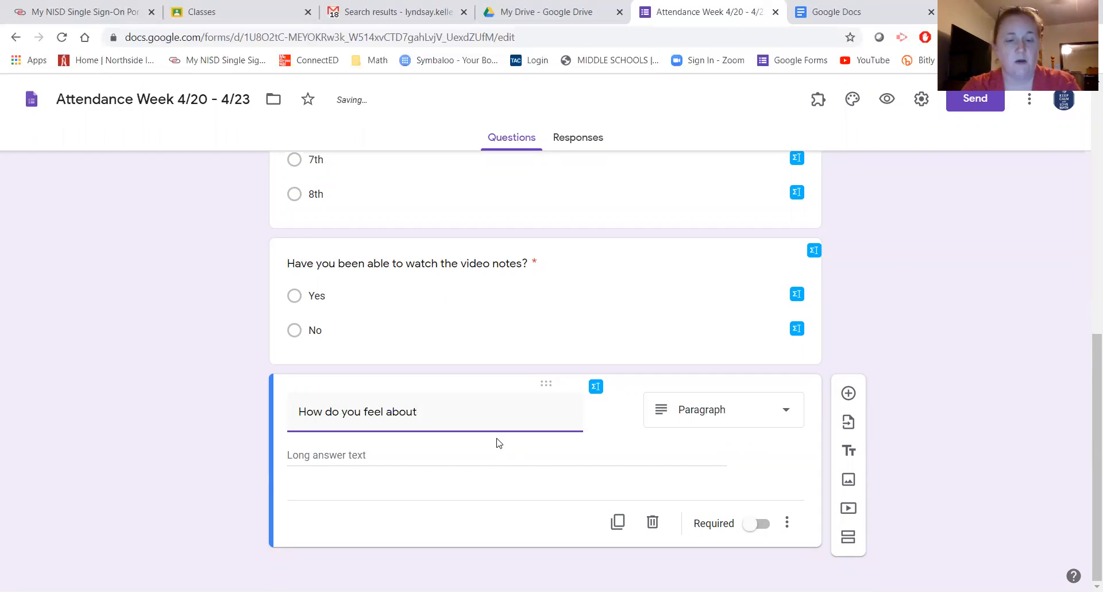
pyautogui.write(' quad')
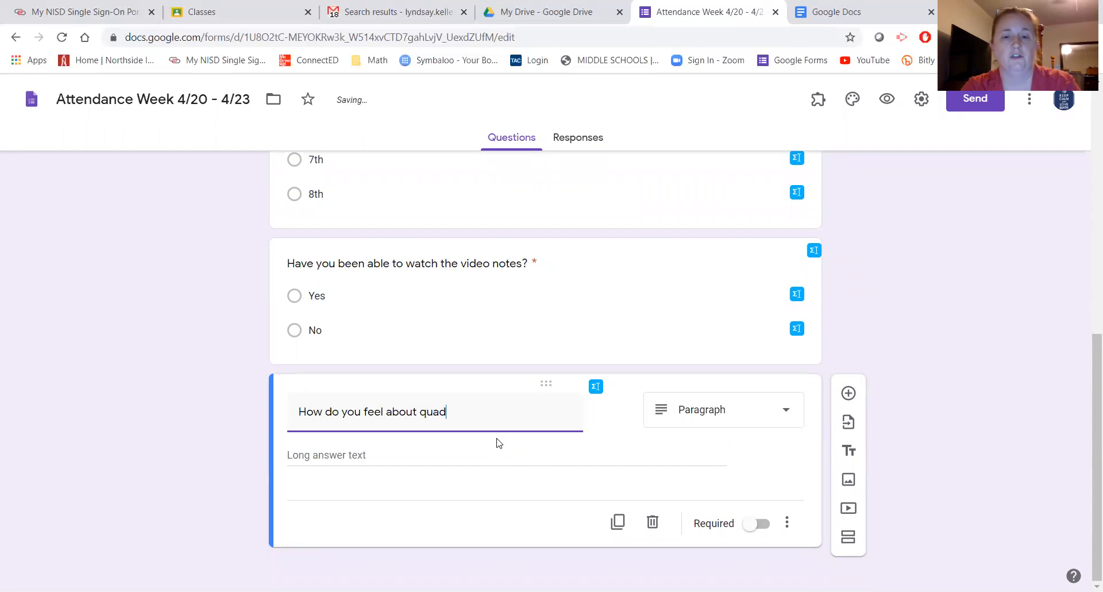
pyautogui.write('ratic p')
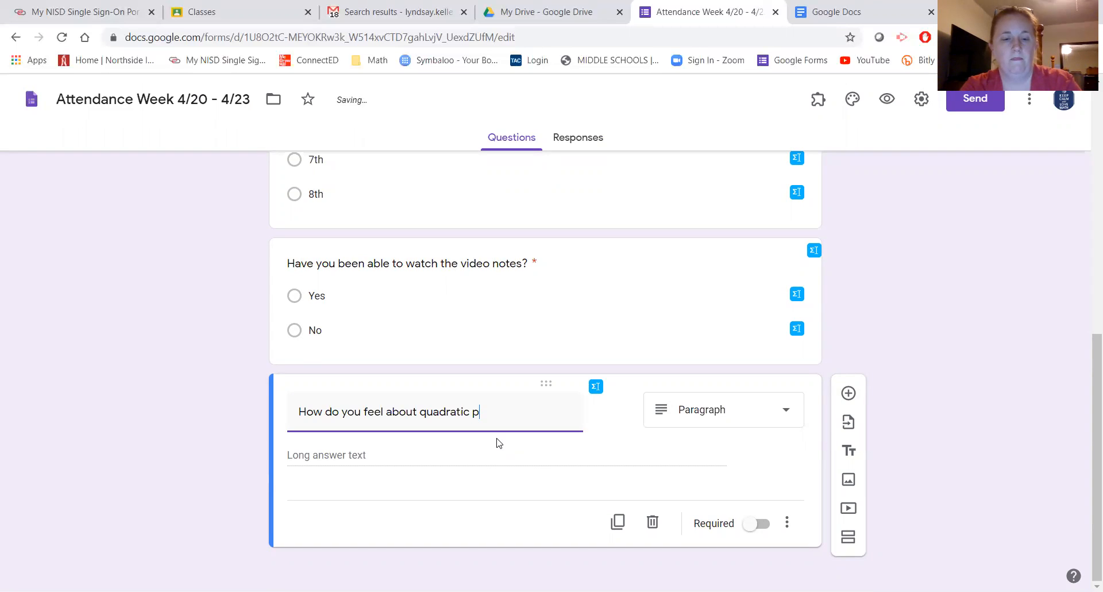
pyautogui.write('arent function')
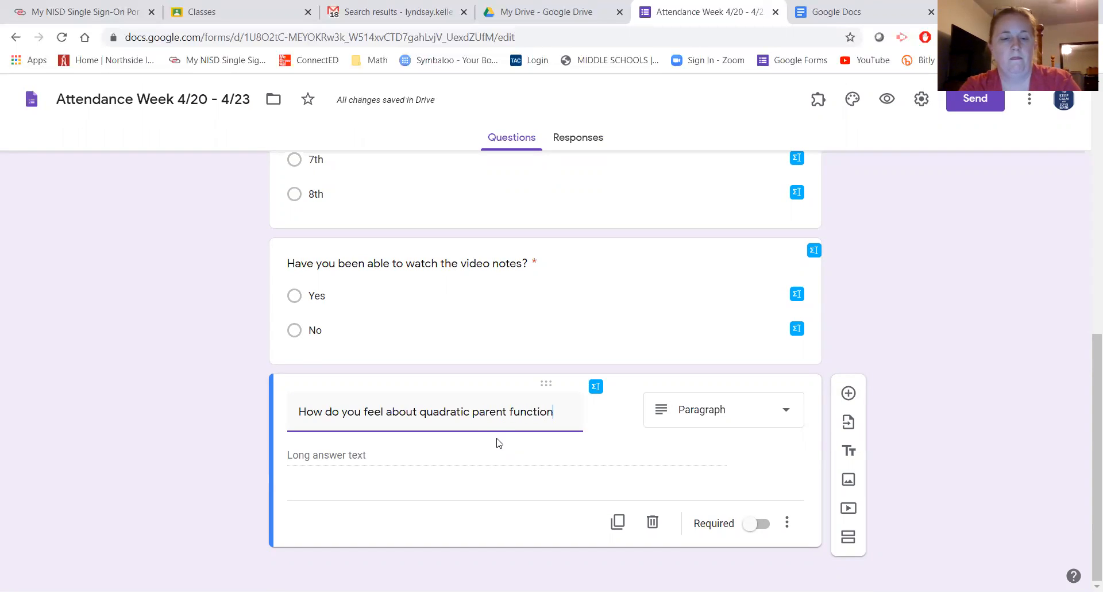
pyautogui.write('s?')
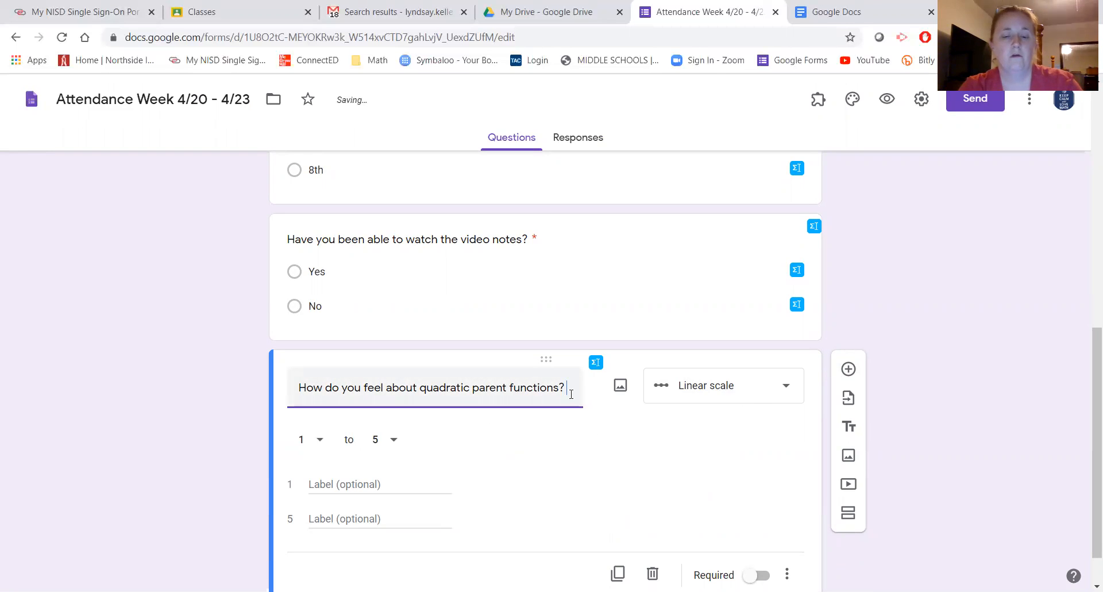
# - Append "On the scale," to the title of the quadratic parent functions question
pyautogui.write('On the scale with')
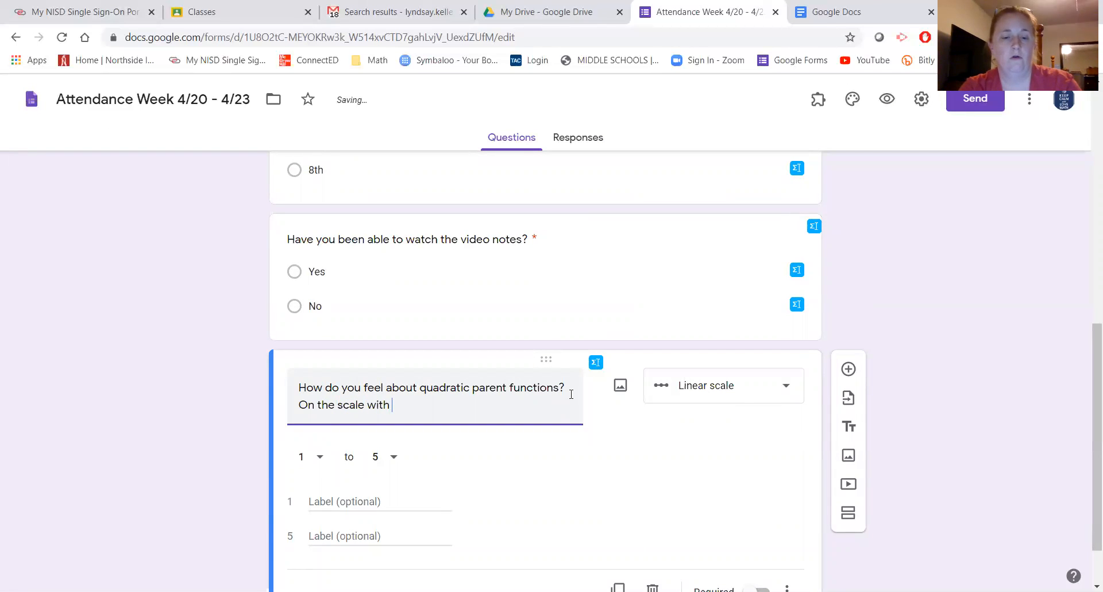
pyautogui.press('BackSpace')
pyautogui.press('BackSpace')
pyautogui.press('BackSpace')
pyautogui.press('BackSpace')
pyautogui.write(',')
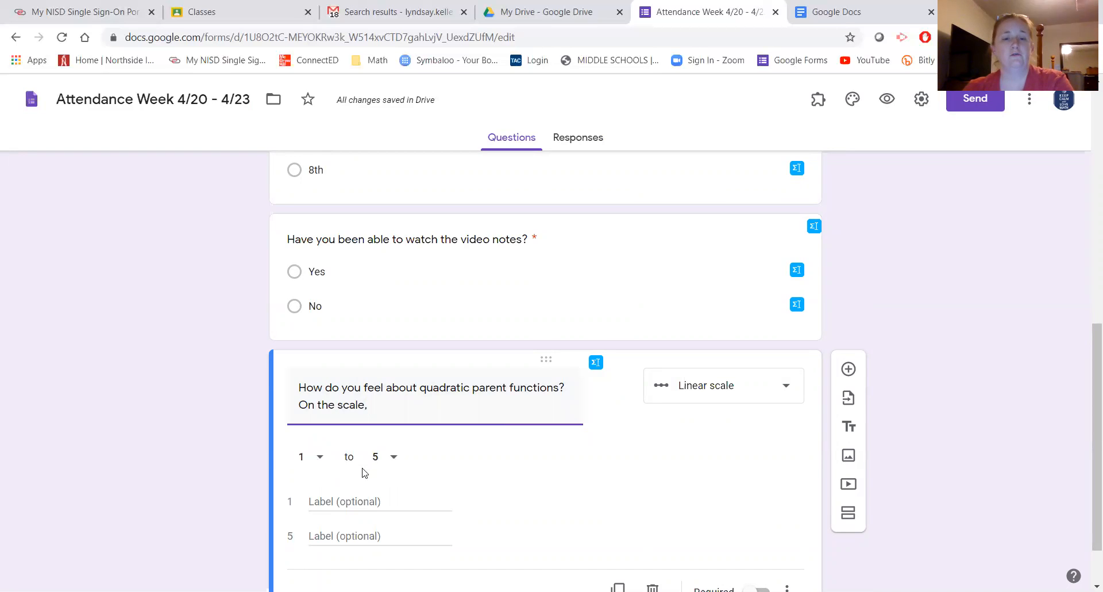
# - Set the linear scale's upper limit to 5 and append "1 Don't Understand At All" to the quadratic parent functions question title
pyautogui.click(395, 458)
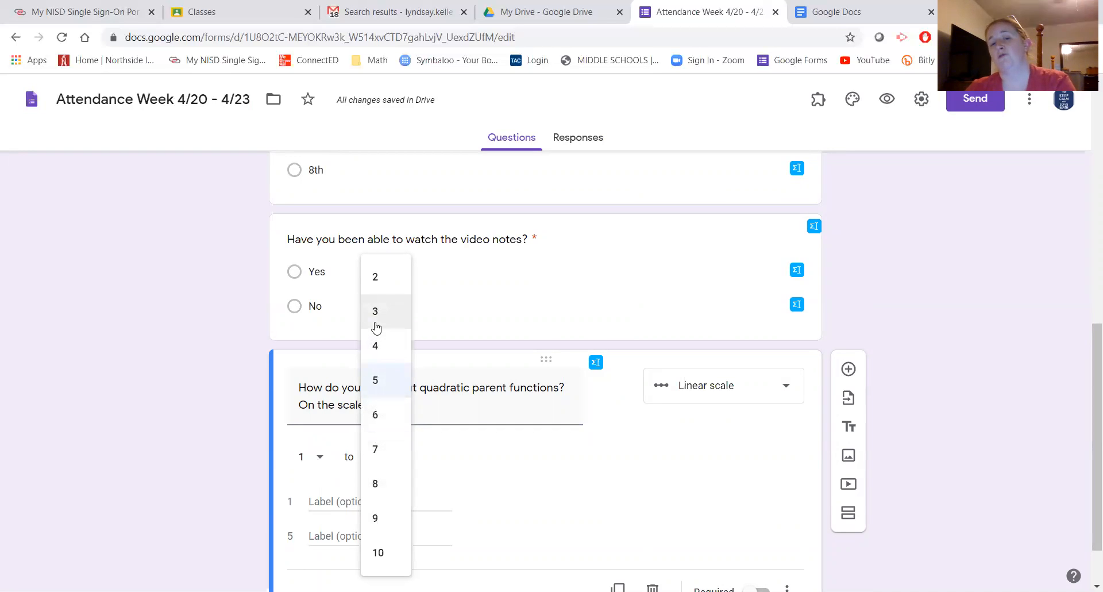
pyautogui.click(385, 384)
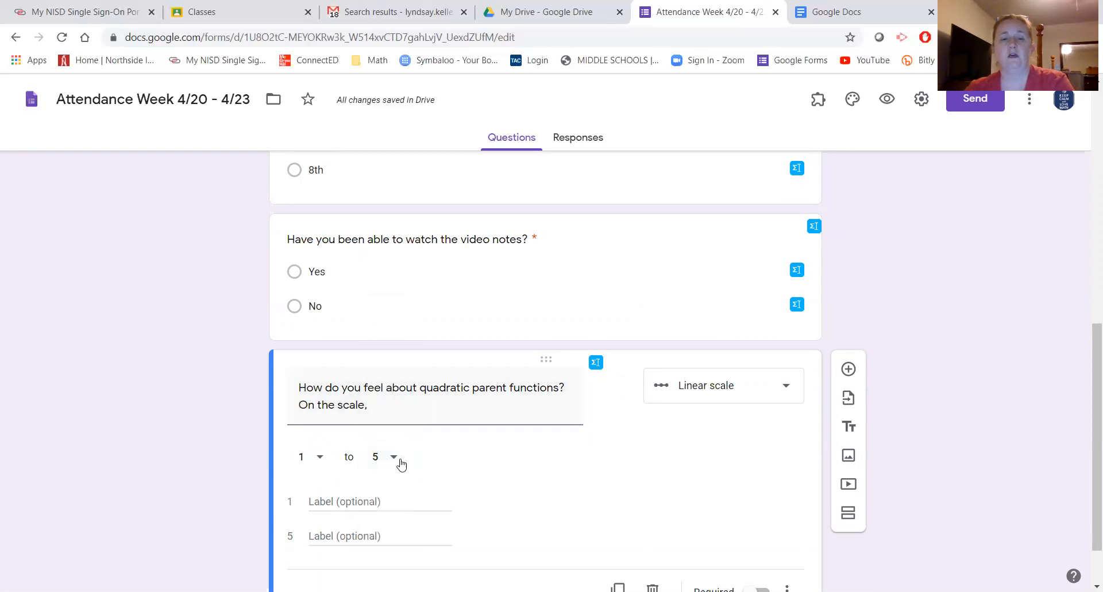
pyautogui.tripleClick(394, 409)
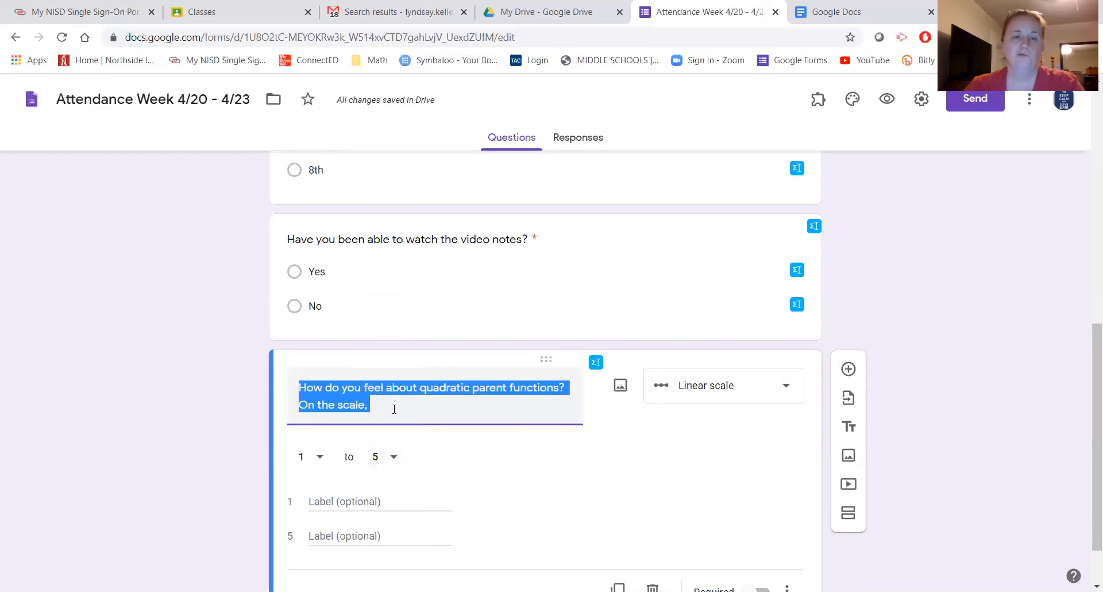
pyautogui.click(394, 409)
pyautogui.write('1')
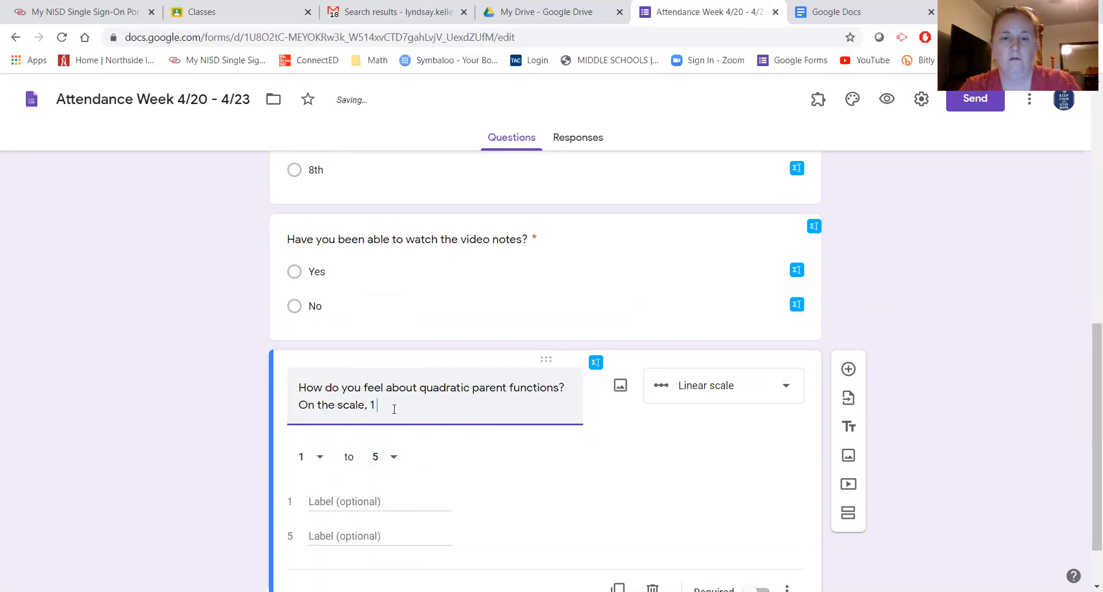
pyautogui.write(' wa')
pyautogui.write('s')
pyautogui.press('BackSpace')
pyautogui.press('BackSpace')
pyautogui.press('BackSpace')
pyautogui.write("Don't Understan")
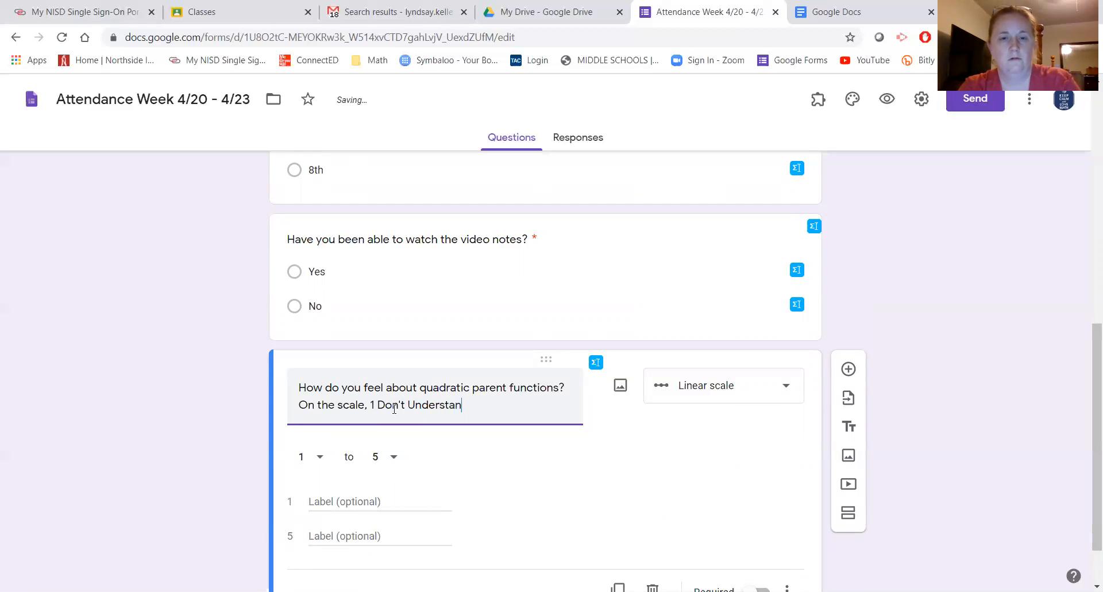
pyautogui.write('d At ')
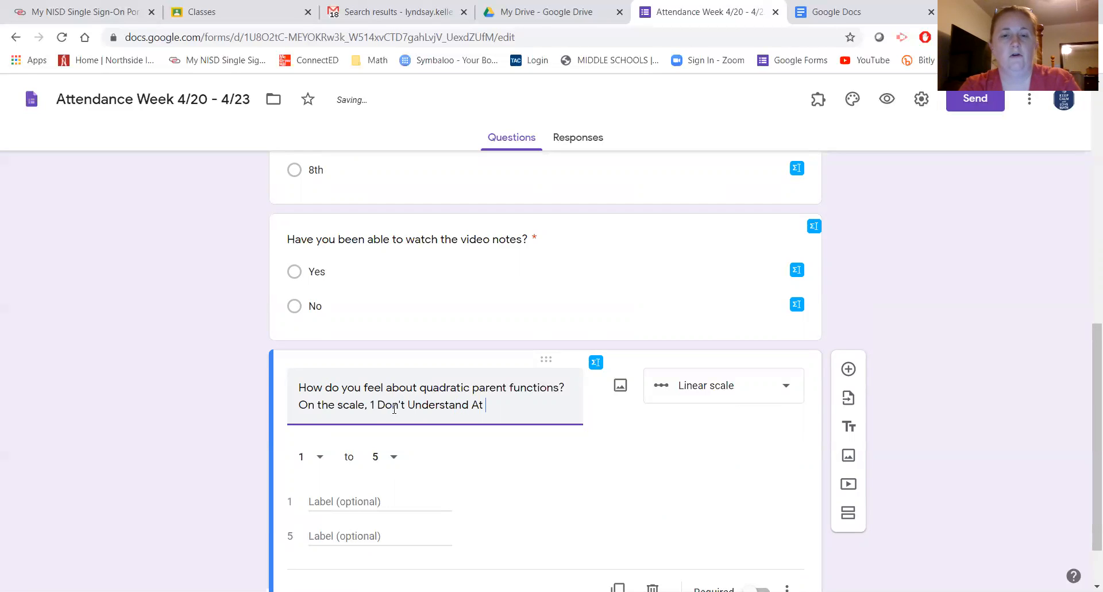
pyautogui.write('All')
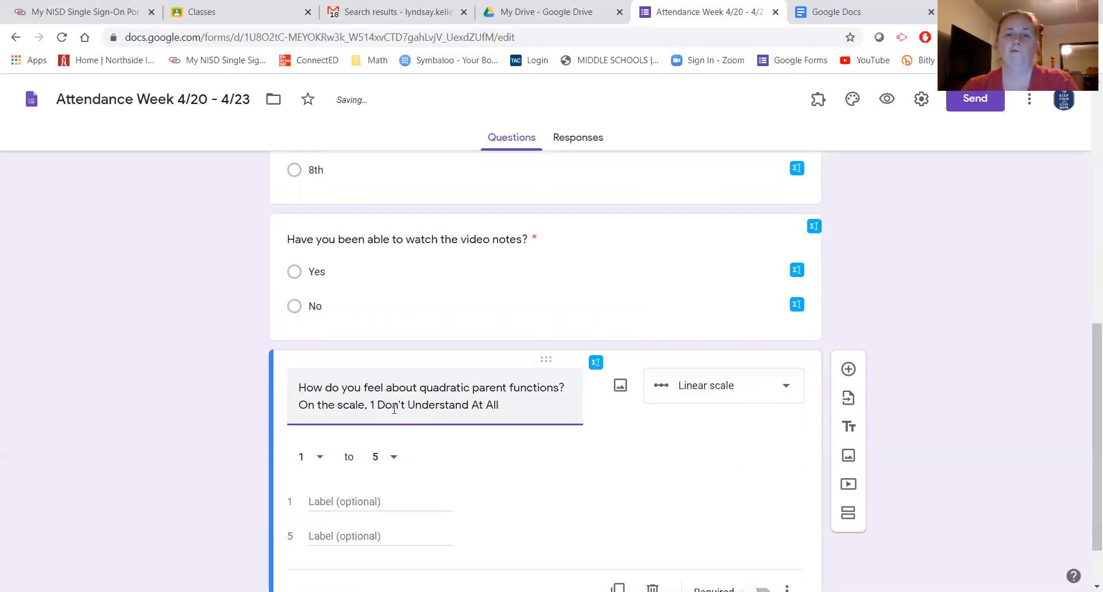
# - Extend the quadratic parent functions question title with "and 5 Understand Everything"
pyautogui.write(' and 5')
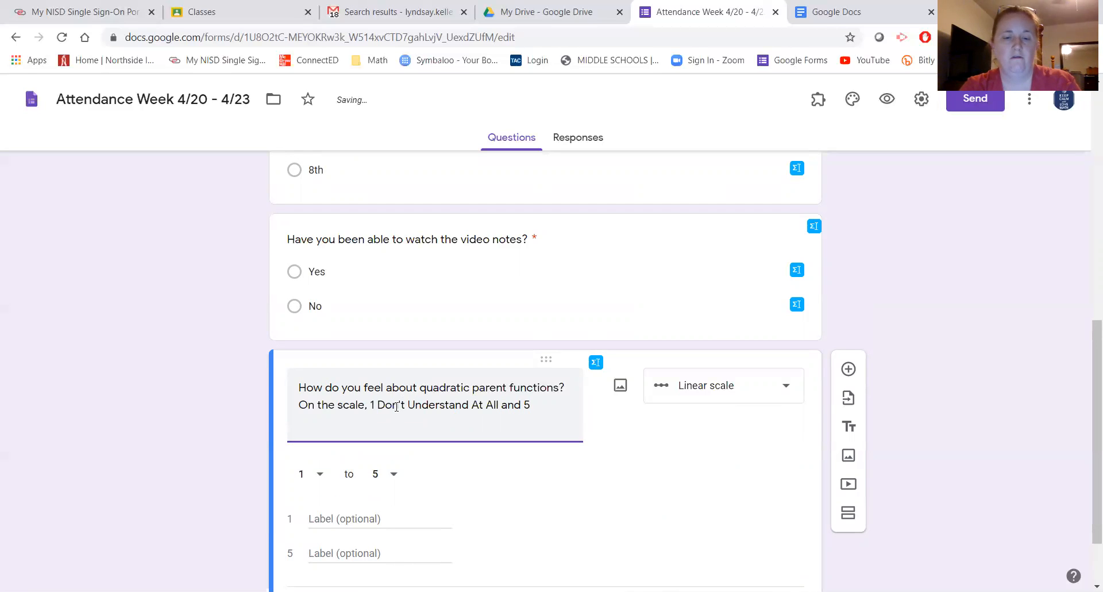
pyautogui.write(' Unders')
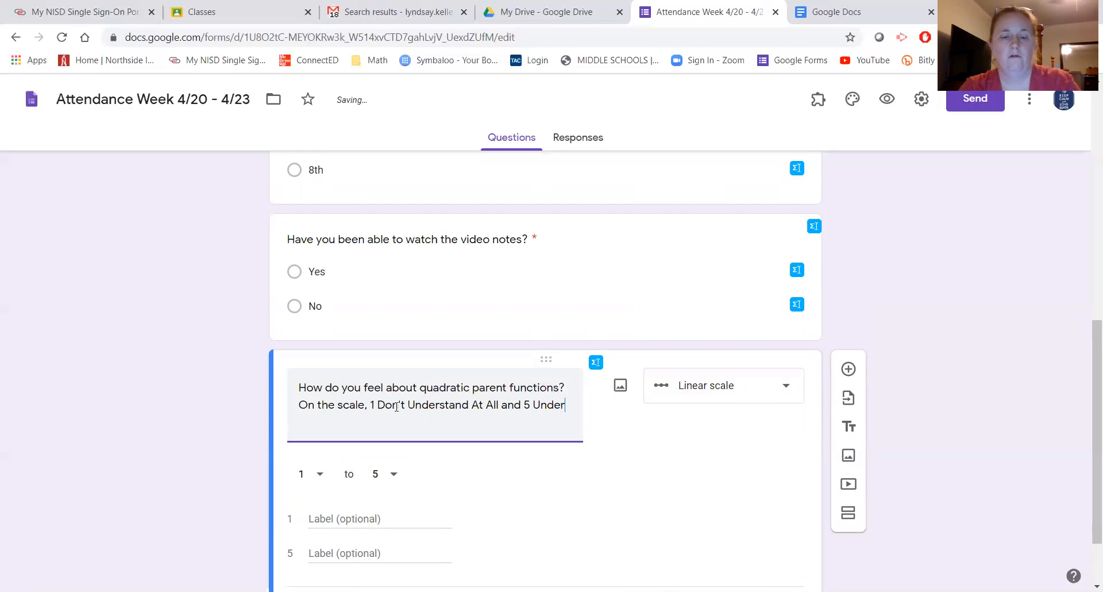
pyautogui.write('tand ev')
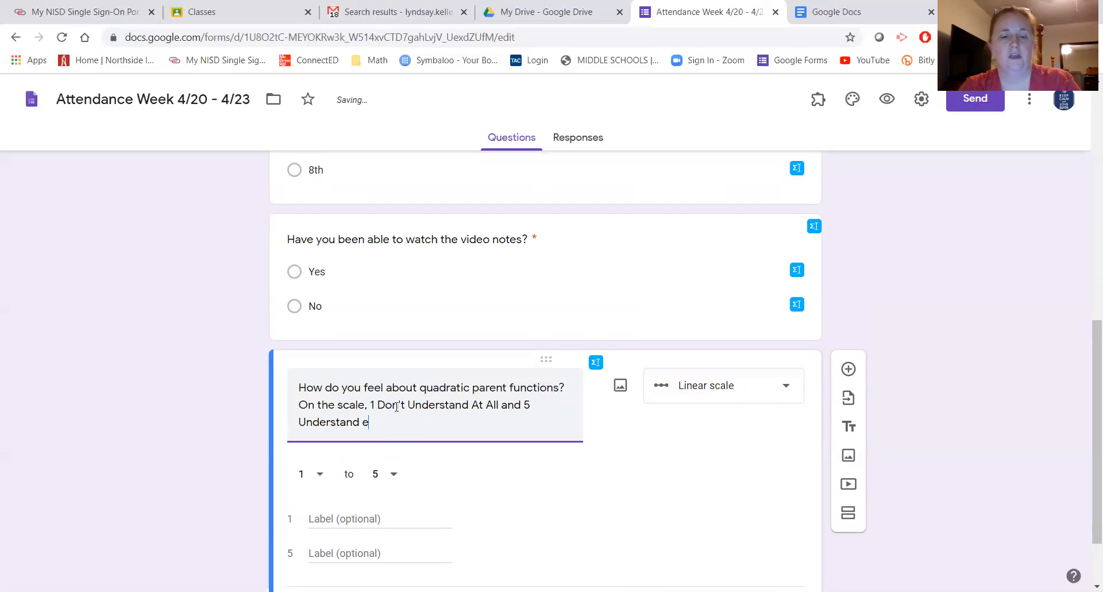
pyautogui.press('BackSpace')
pyautogui.press('BackSpace')
pyautogui.write('Everything')
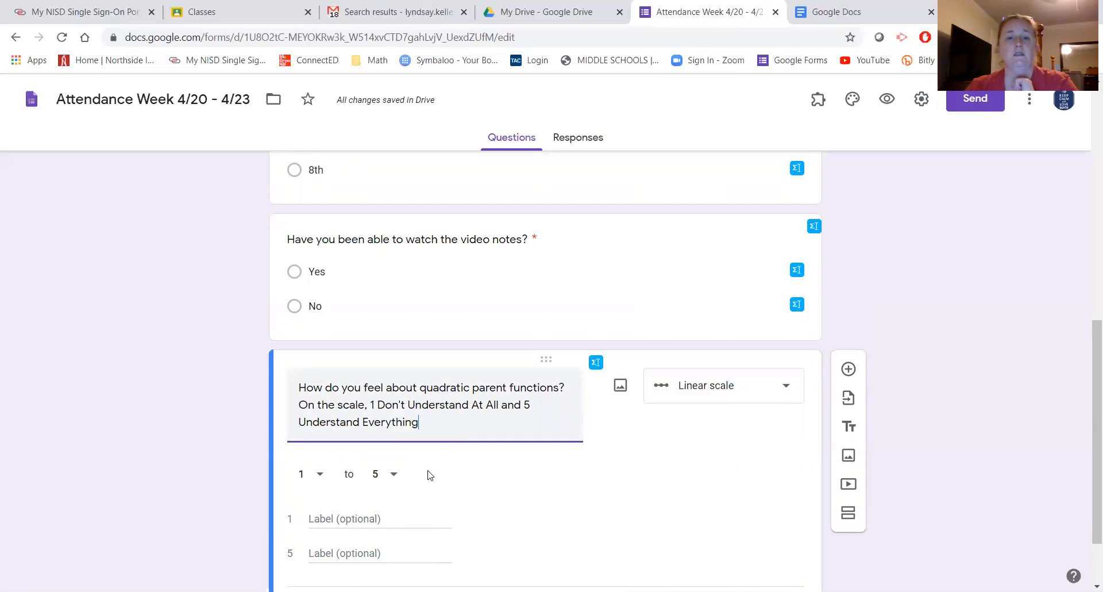
# - Label value 1 of the linear scale "Don't Understand At All"
pyautogui.scroll(-2, 373, 500)
pyautogui.click(336, 448)
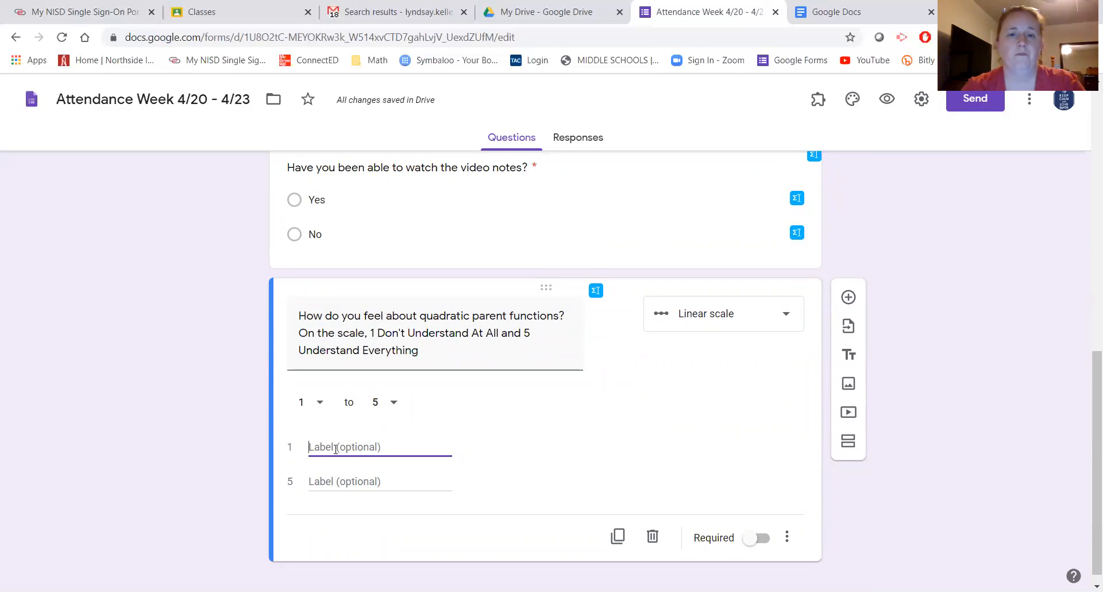
pyautogui.write("Don't")
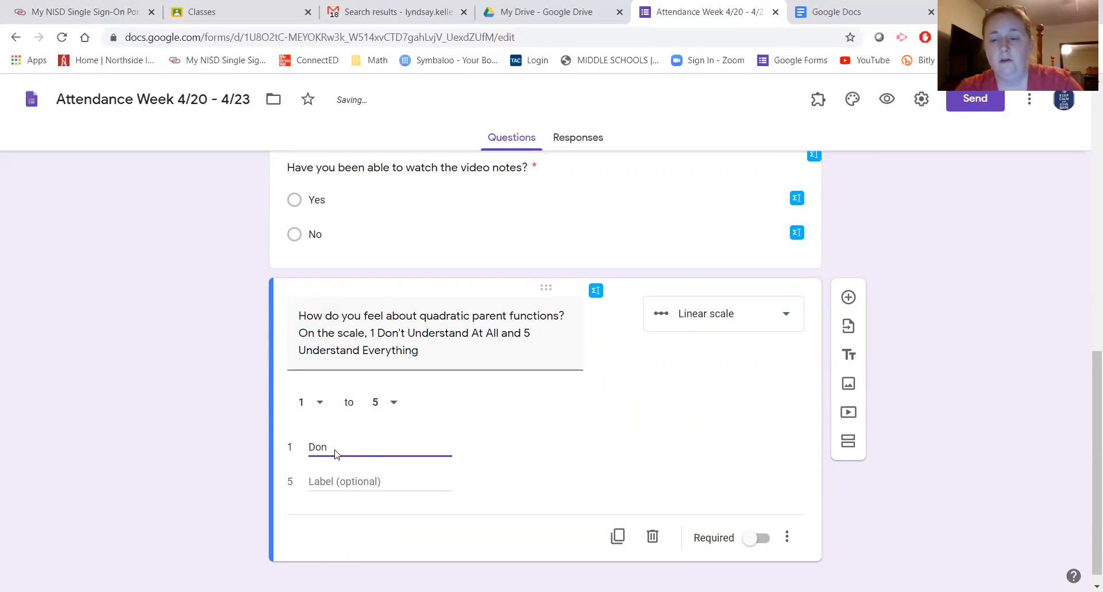
pyautogui.write('derstand')
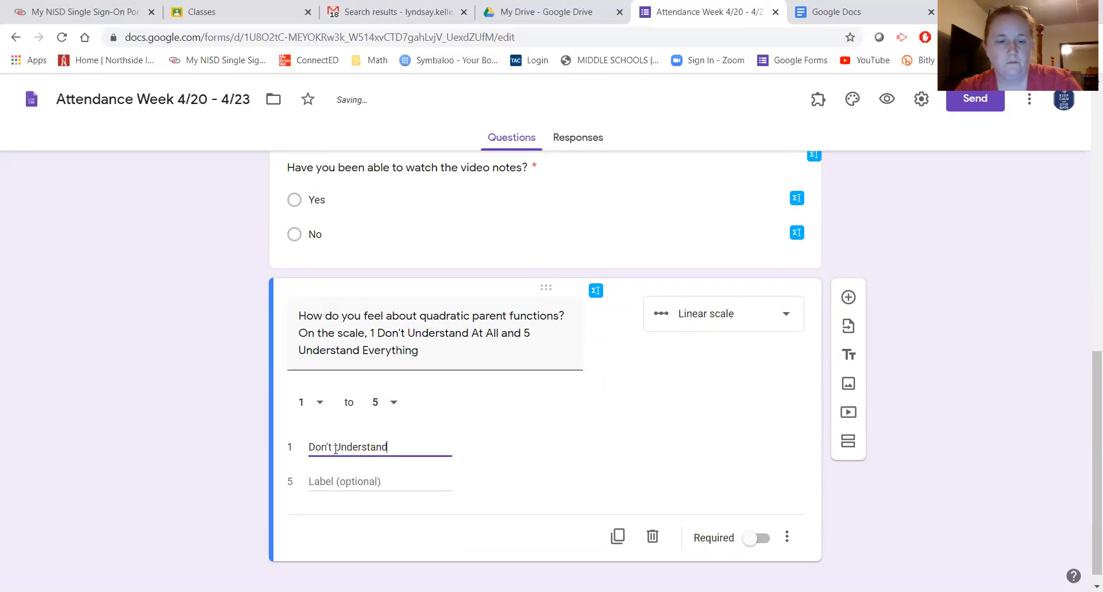
pyautogui.write(' At All')
# - Label value 5 of the linear scale "Understand Everything" and make the question required
pyautogui.click(339, 481)
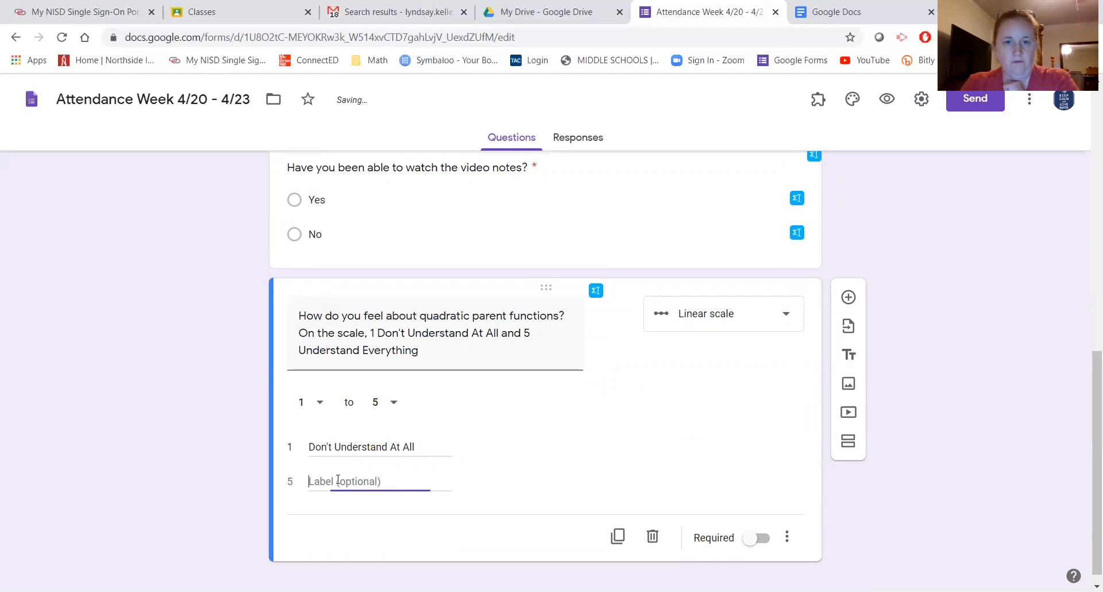
pyautogui.write('Un')
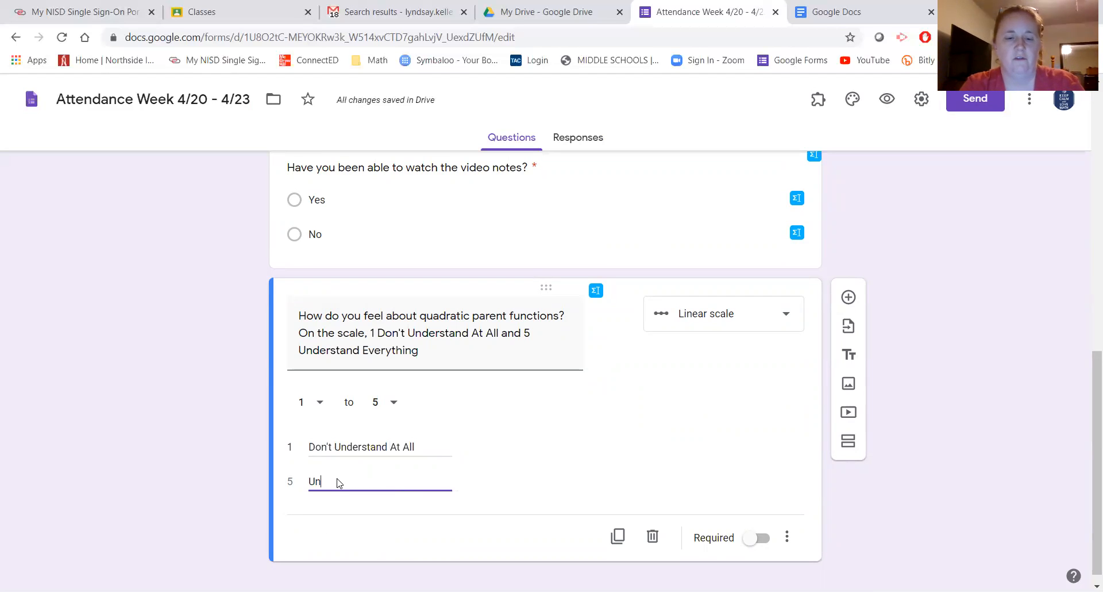
pyautogui.write('dersta')
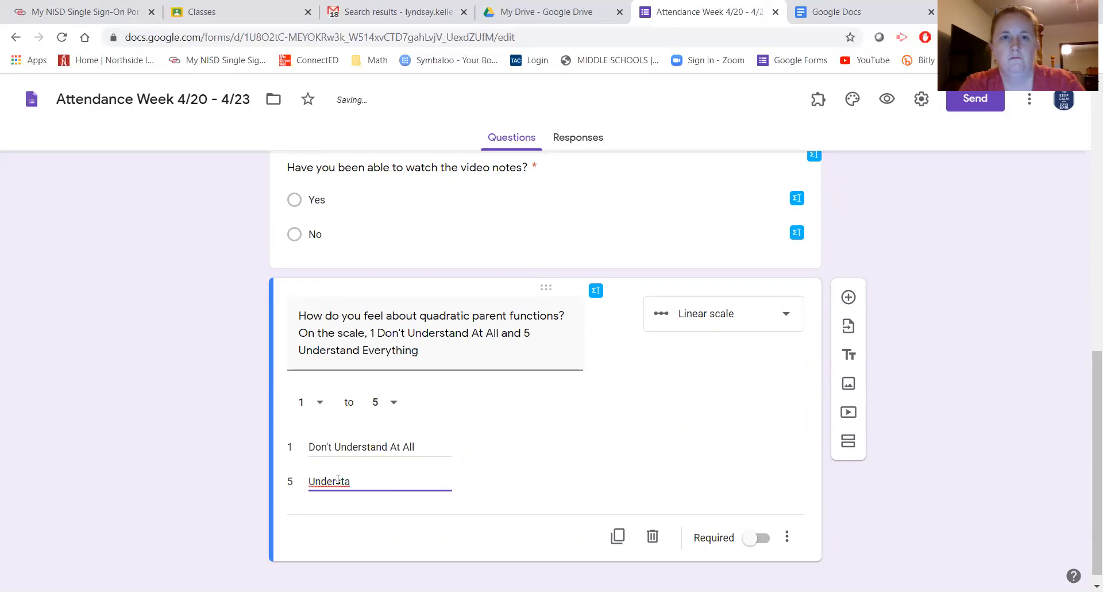
pyautogui.write('nd Ev')
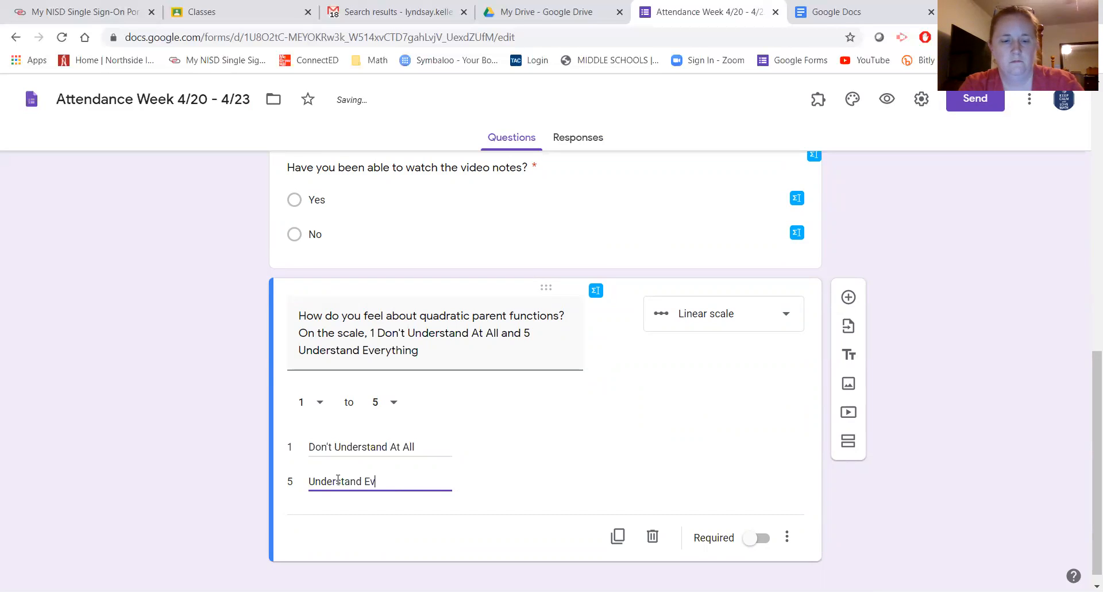
pyautogui.write('erything')
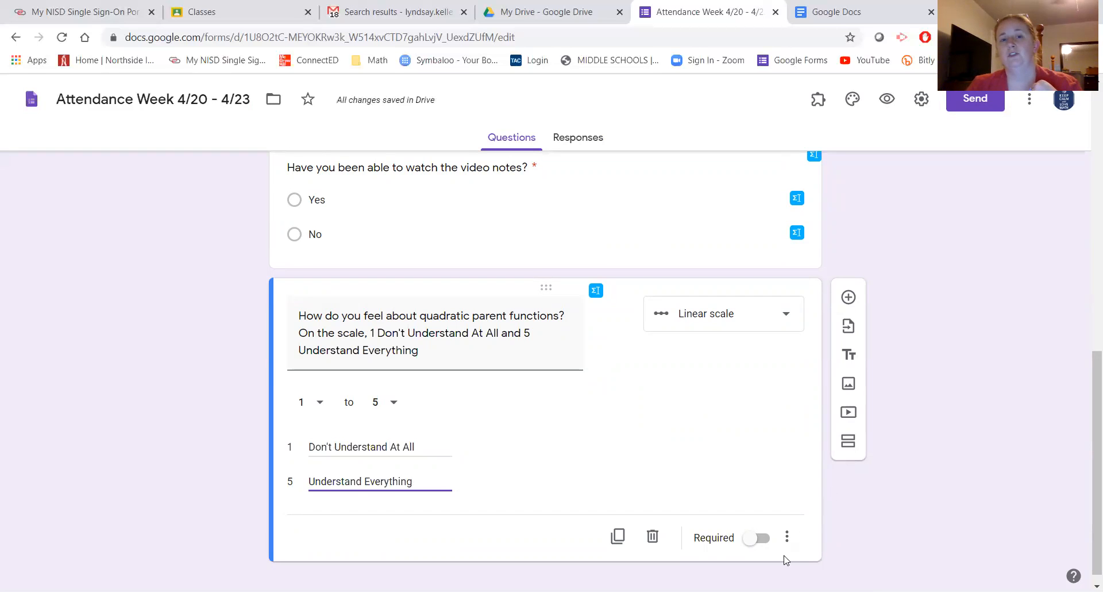
pyautogui.click(754, 538)
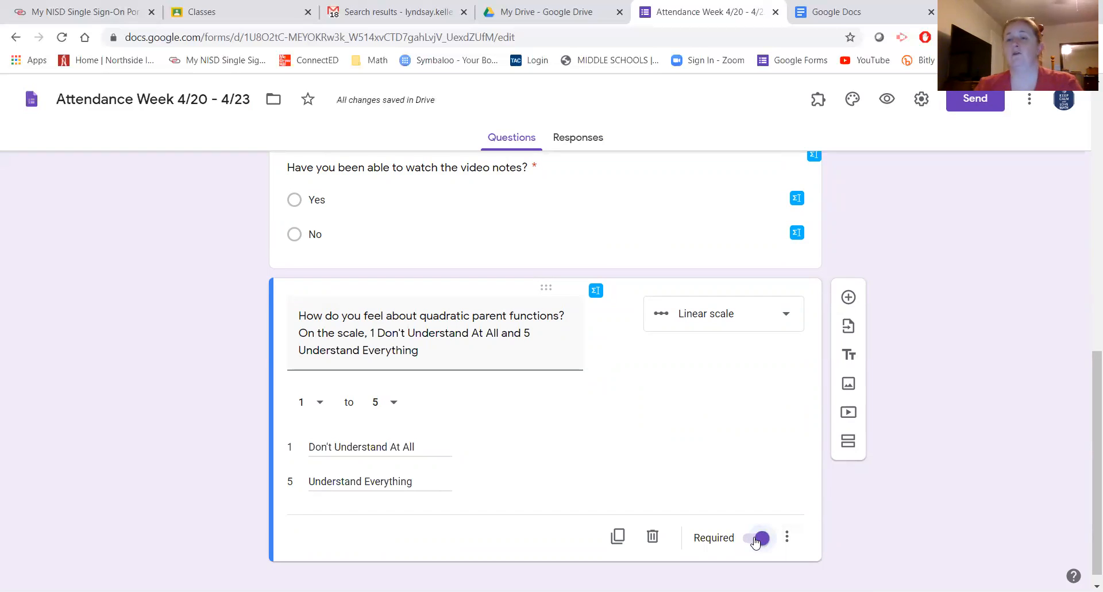
pyautogui.click(785, 322)
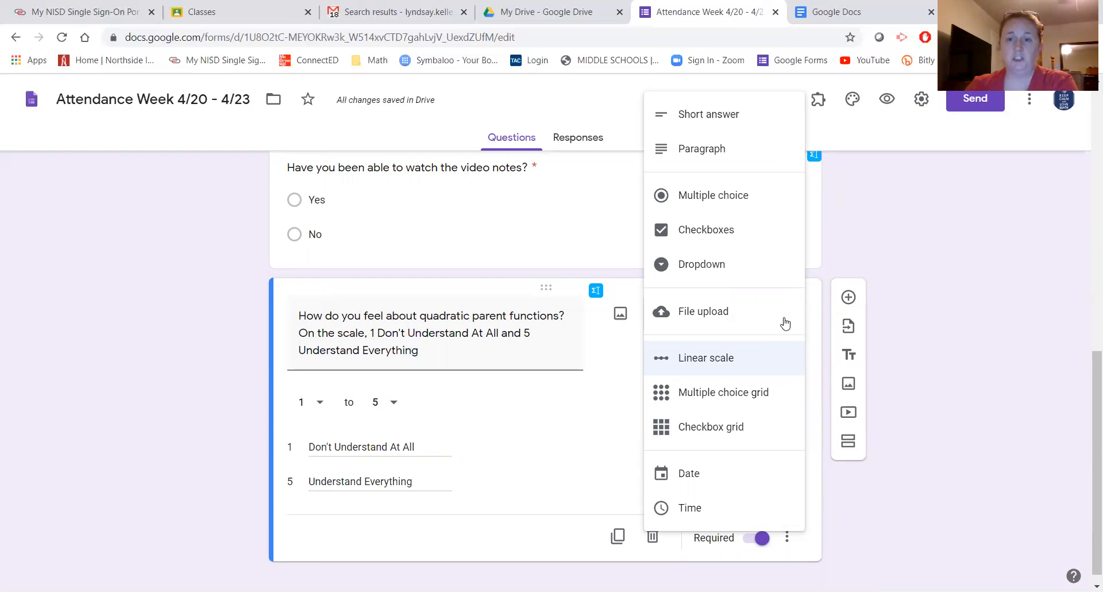
pyautogui.click(601, 466)
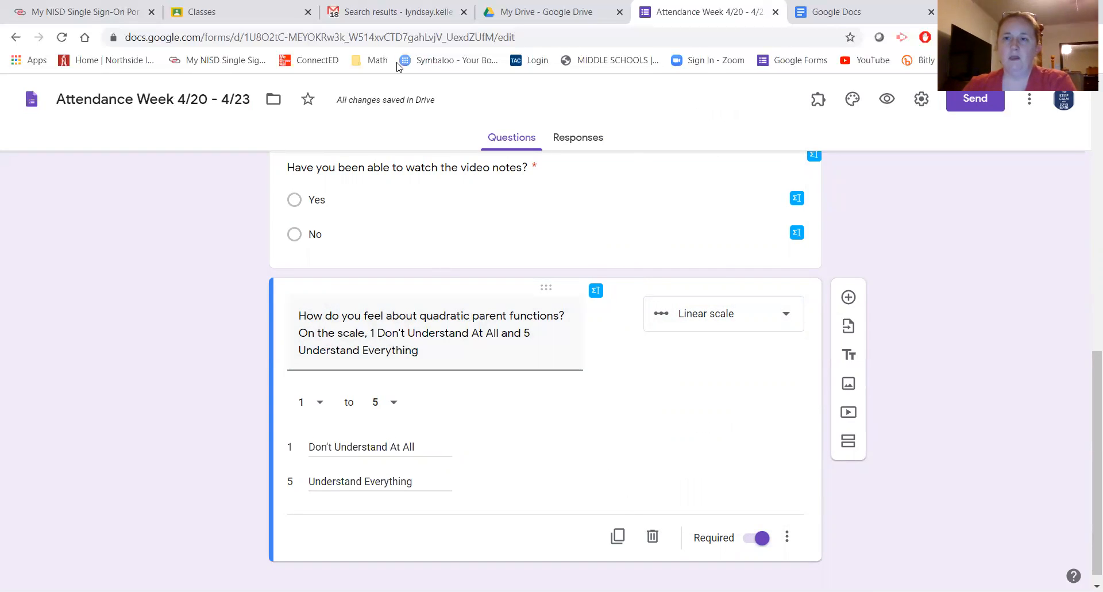
# - Preview the attendance form as respondents see it, look through all its questions, and close the preview
pyautogui.click(887, 100)
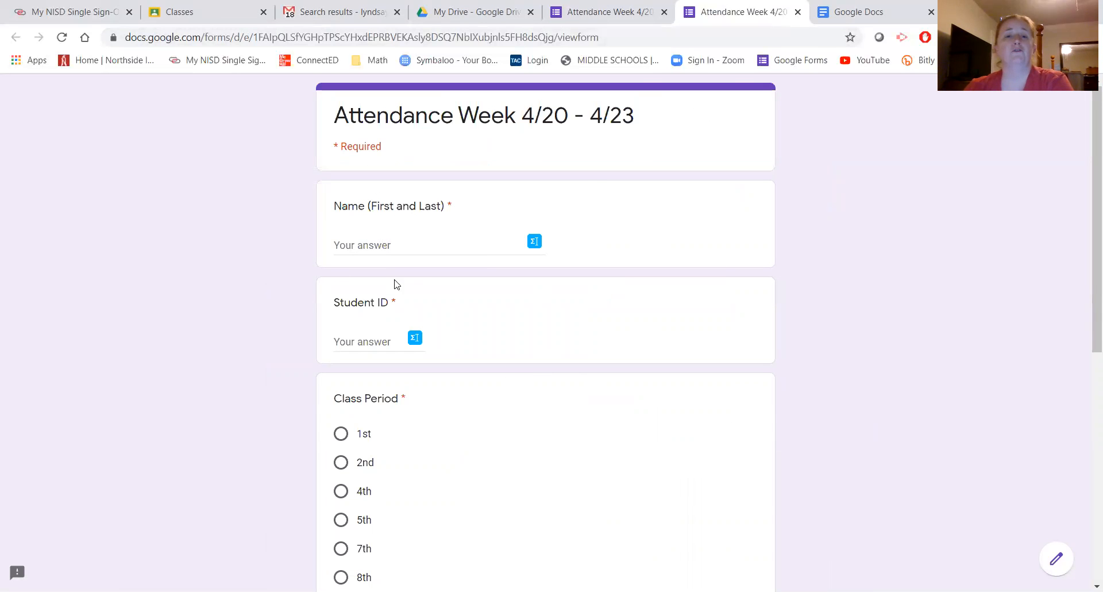
pyautogui.scroll(-6, 485, 387)
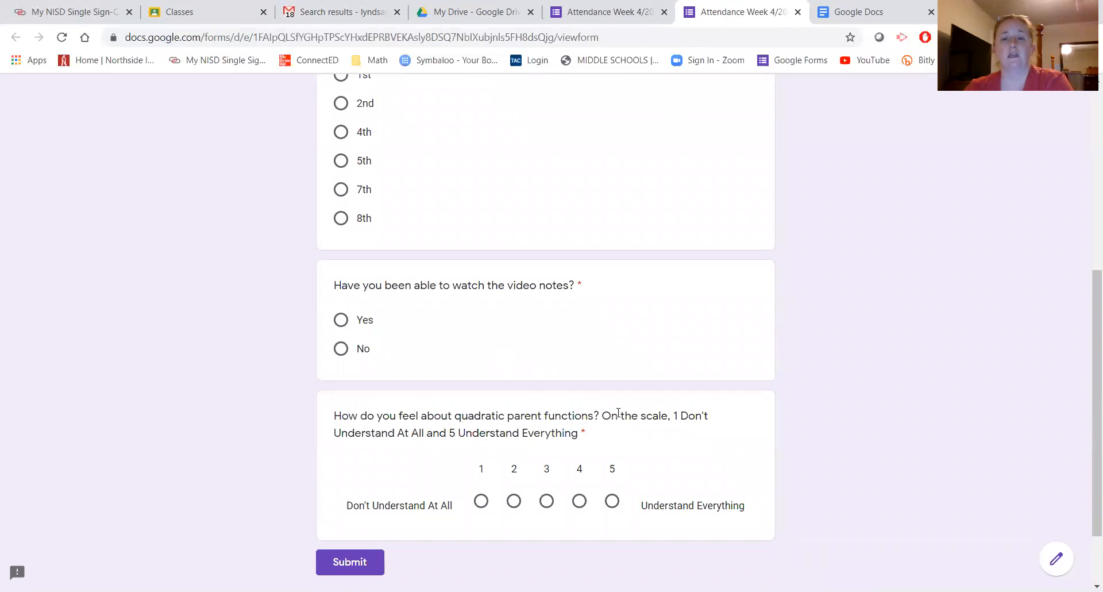
pyautogui.scroll(-2, 519, 425)
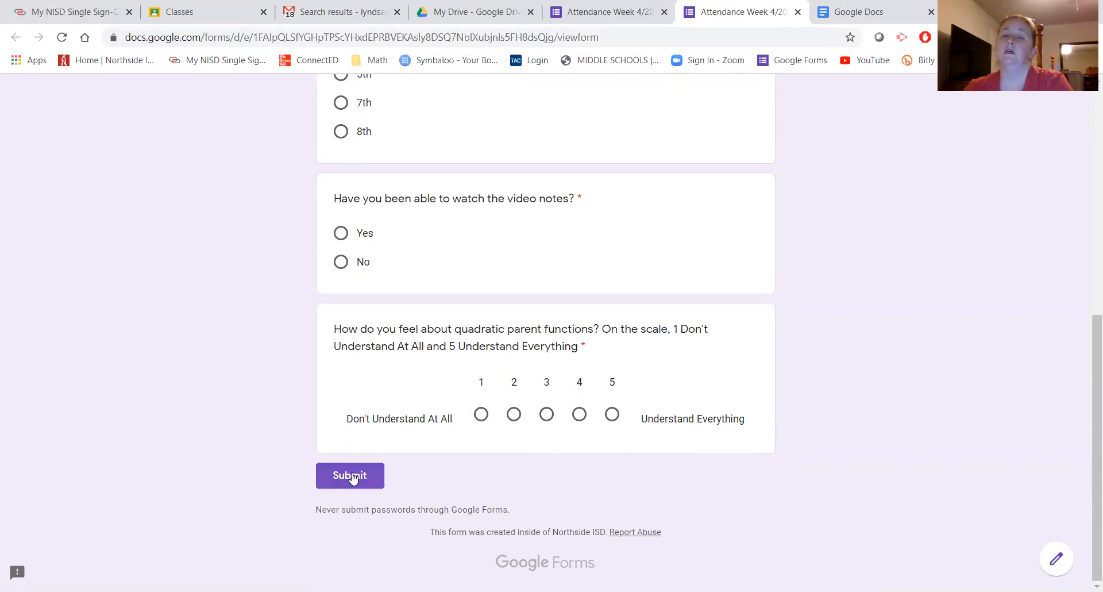
pyautogui.scroll(8, 520, 447)
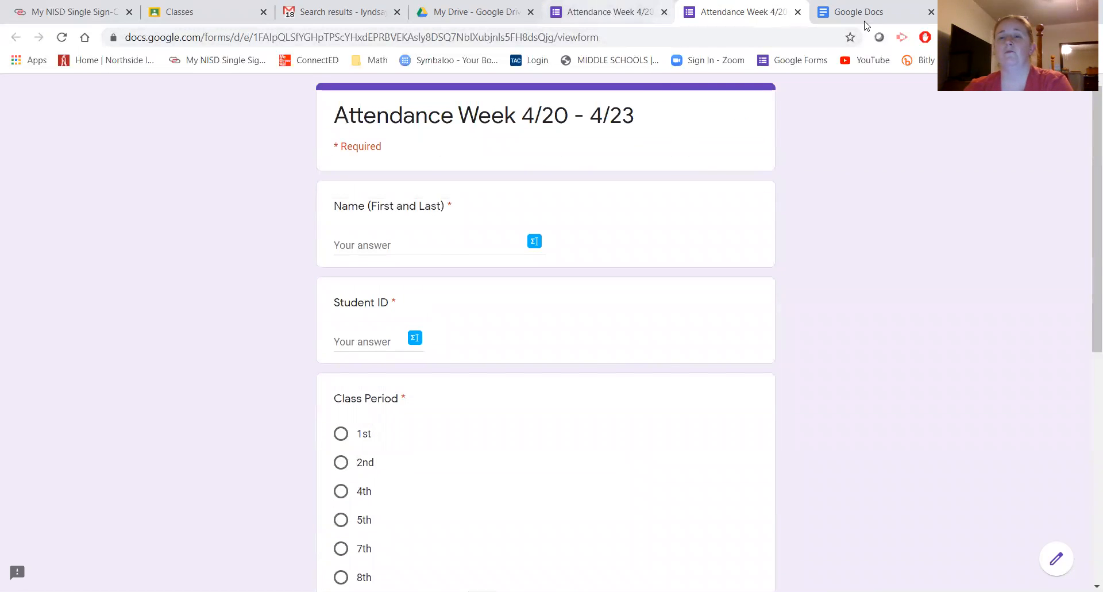
pyautogui.click(798, 13)
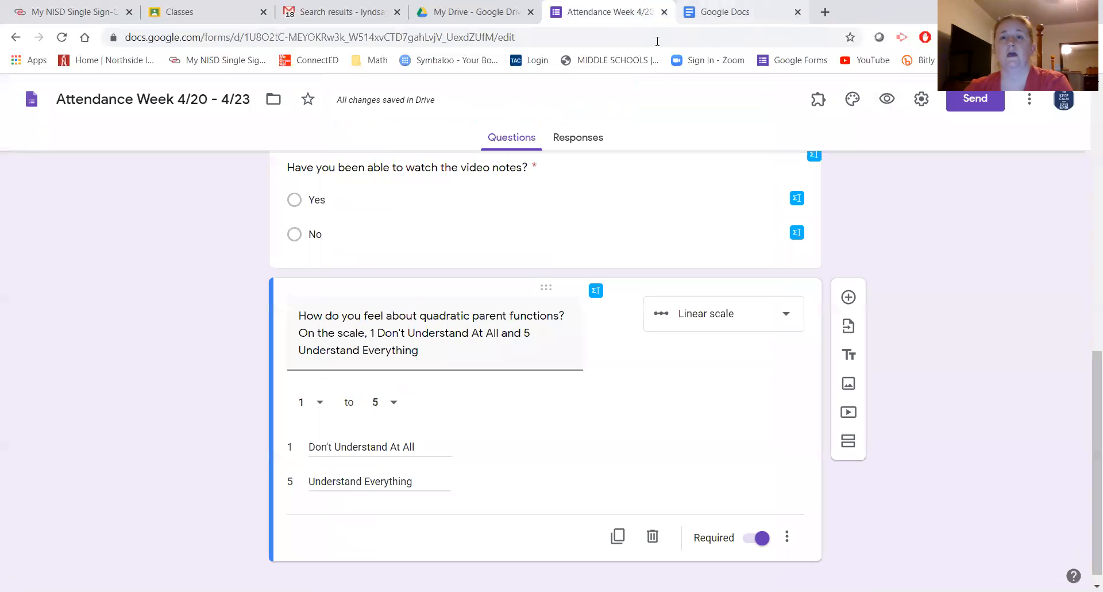
# - In the form settings, limit respondents to 1 response and turn on collecting email addresses
pyautogui.scroll(10, 722, 249)
pyautogui.scroll(3, 720, 250)
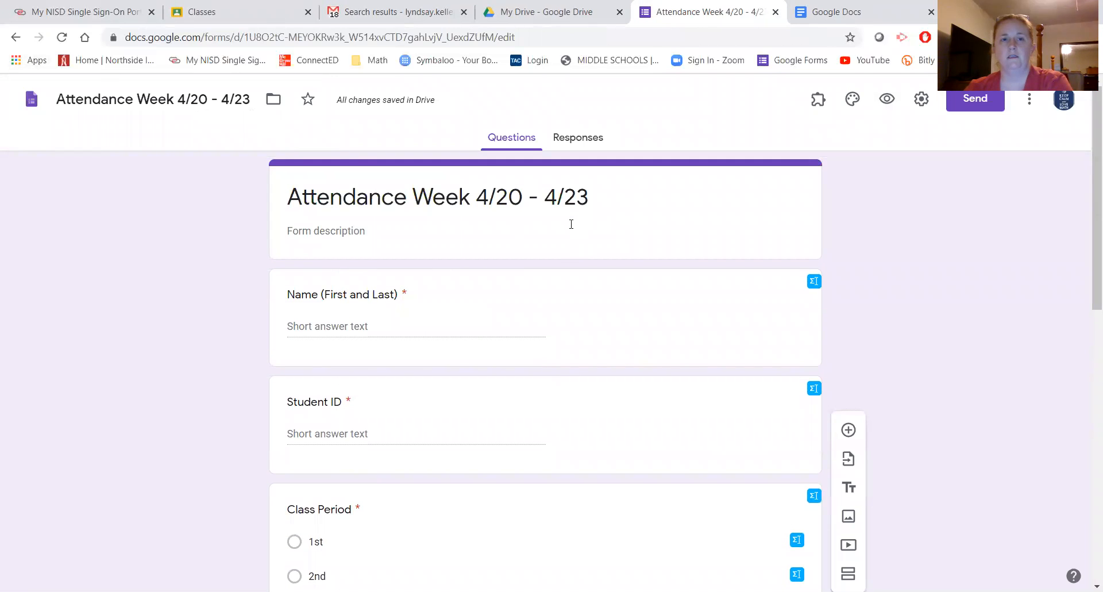
pyautogui.click(921, 100)
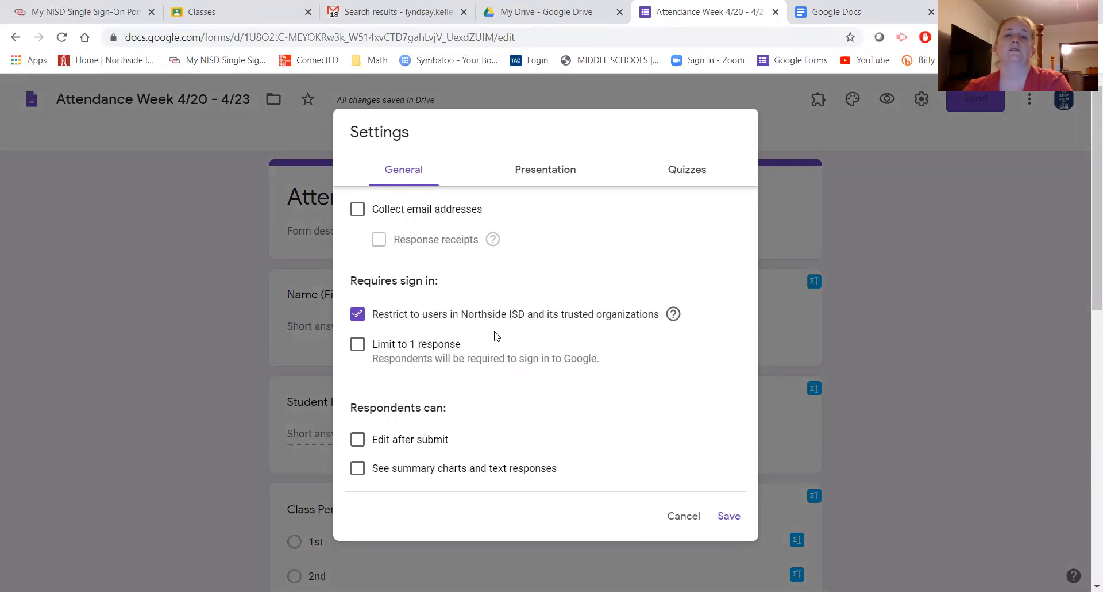
pyautogui.click(374, 350)
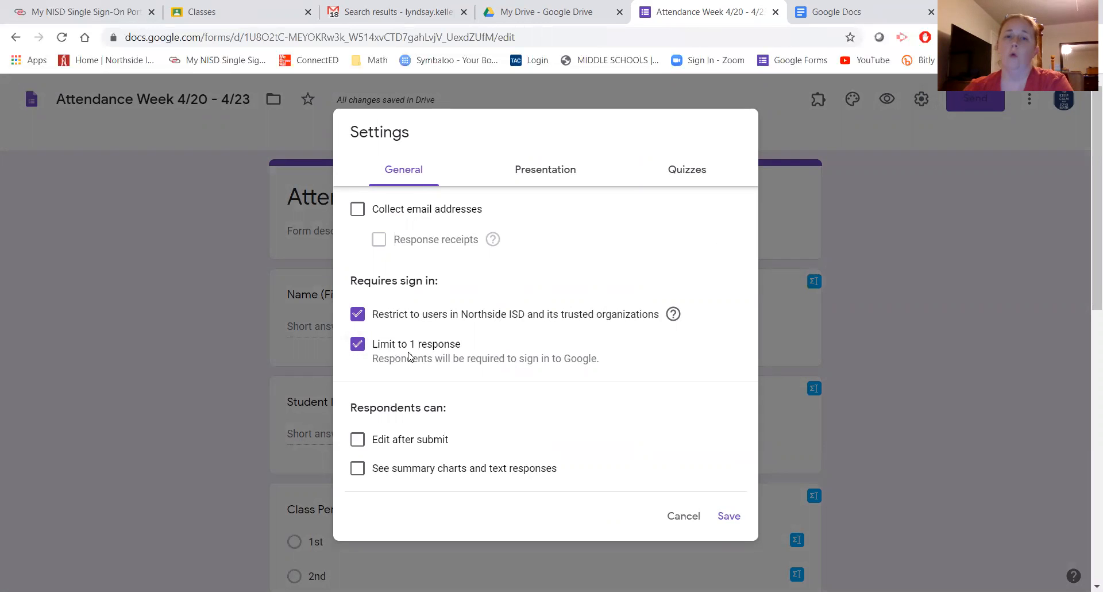
pyautogui.scroll(-1, 518, 373)
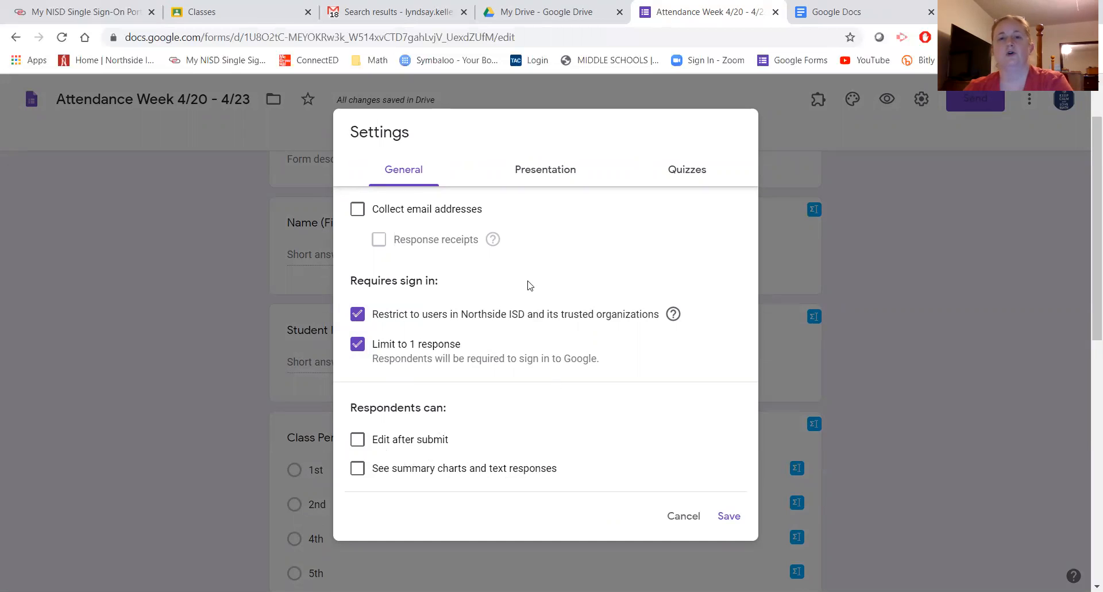
pyautogui.scroll(2, 535, 301)
pyautogui.click(359, 212)
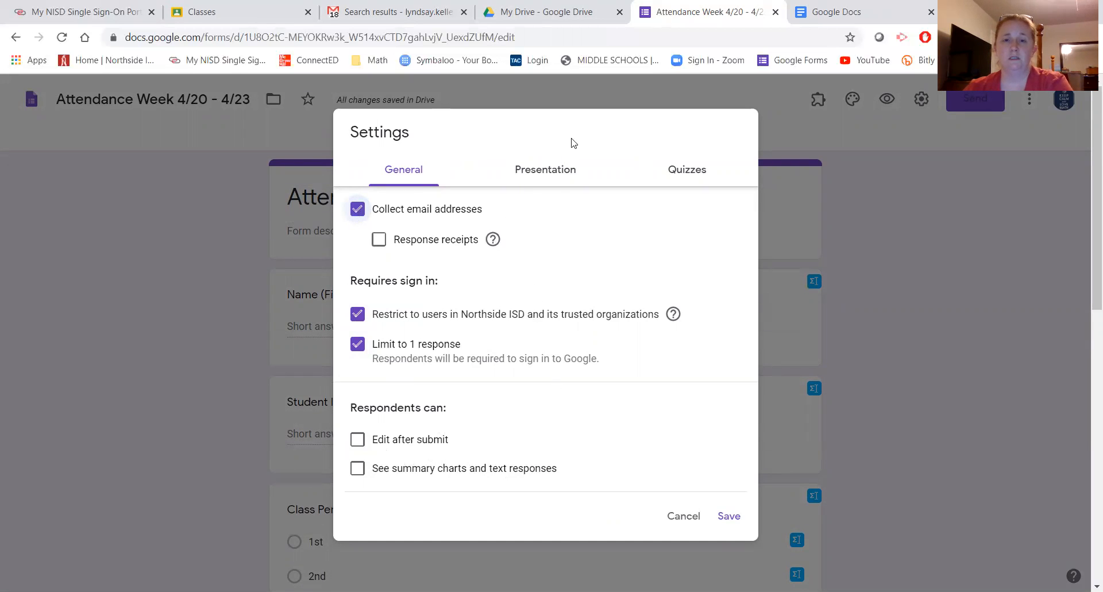
# - Turn on the progress bar in the form's presentation settings and return to the general settings
pyautogui.click(542, 172)
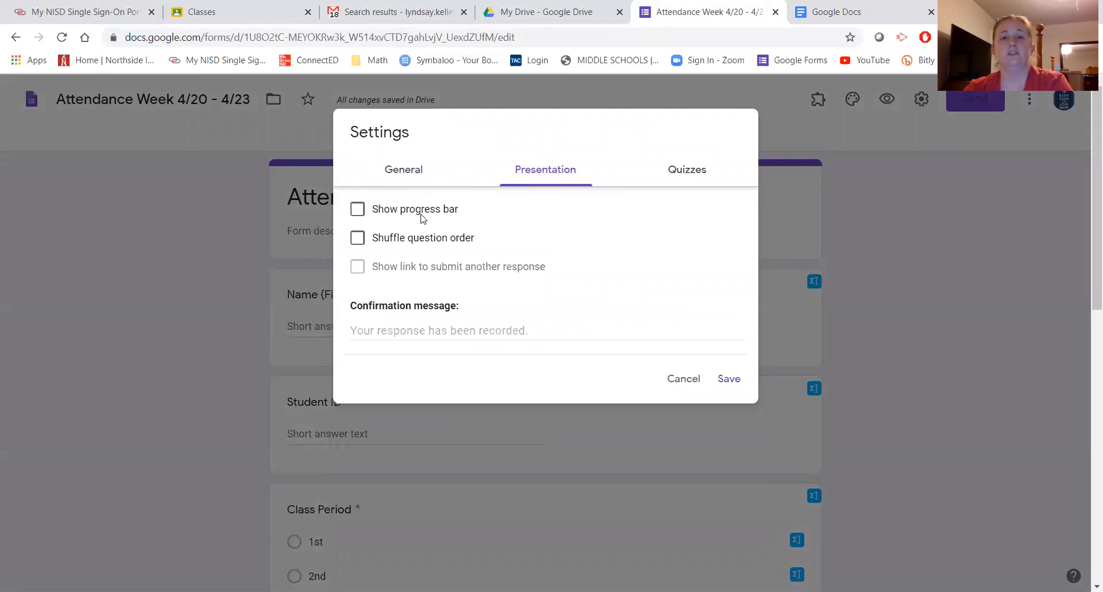
pyautogui.click(376, 212)
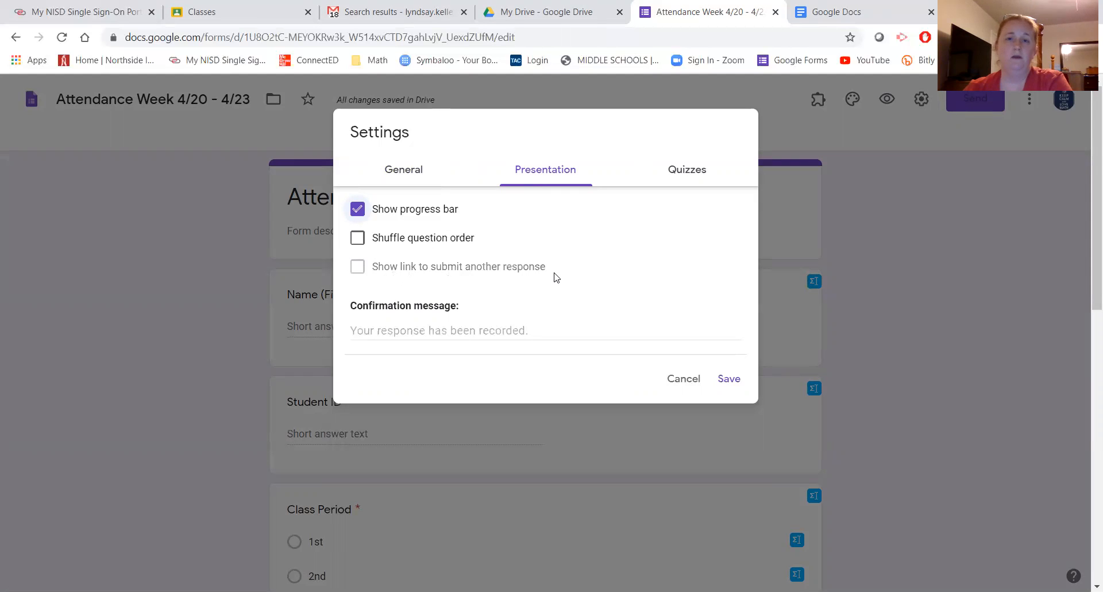
pyautogui.click(395, 177)
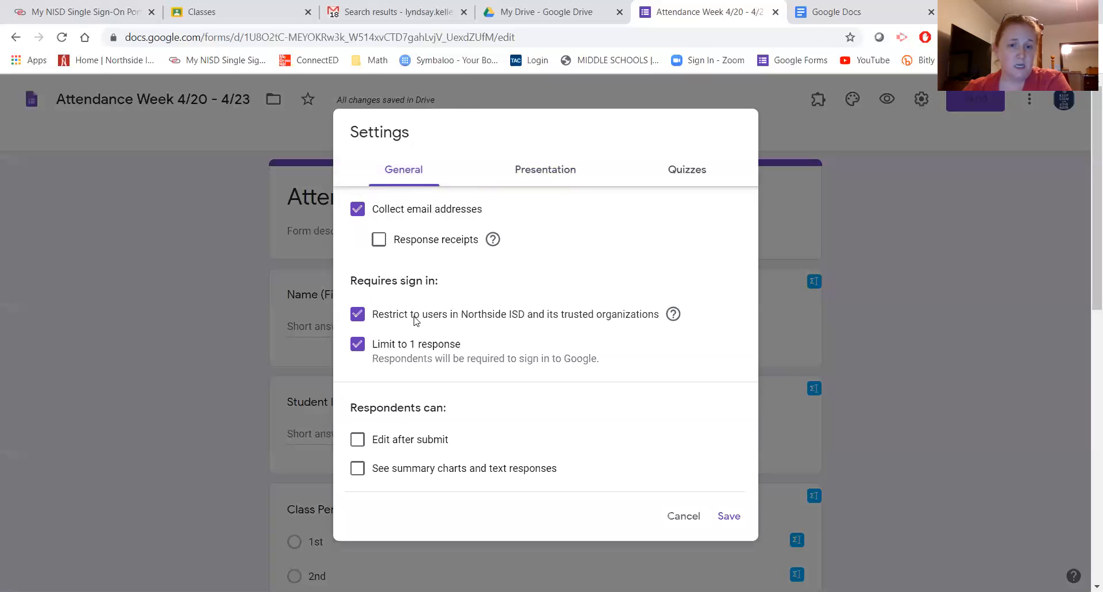
# - Review the presentation and quiz options in the form settings, return to the general settings, and save them
pyautogui.click(526, 168)
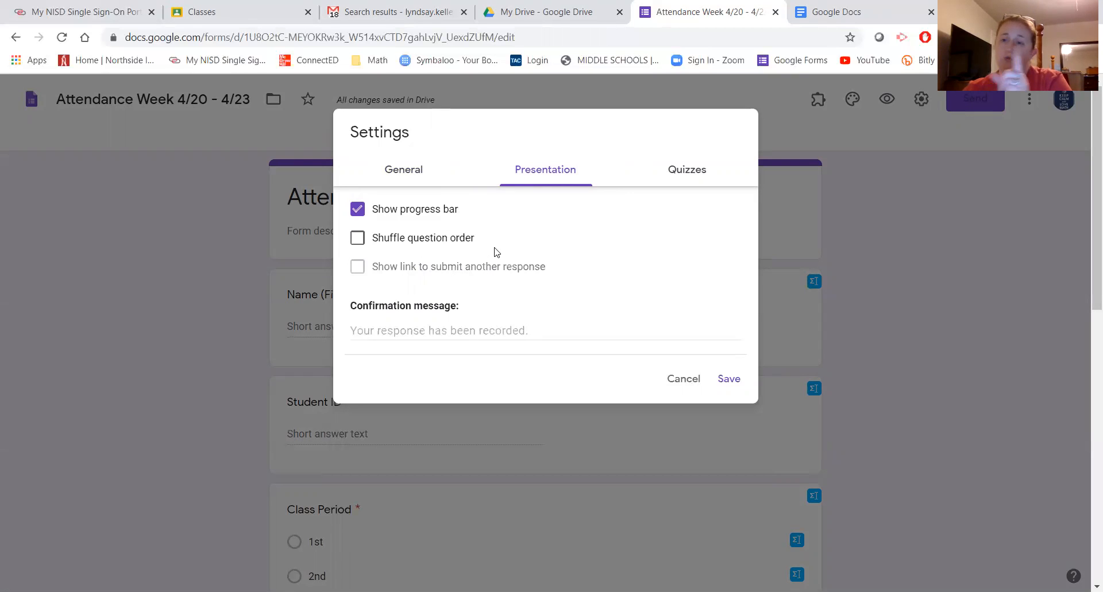
pyautogui.click(687, 170)
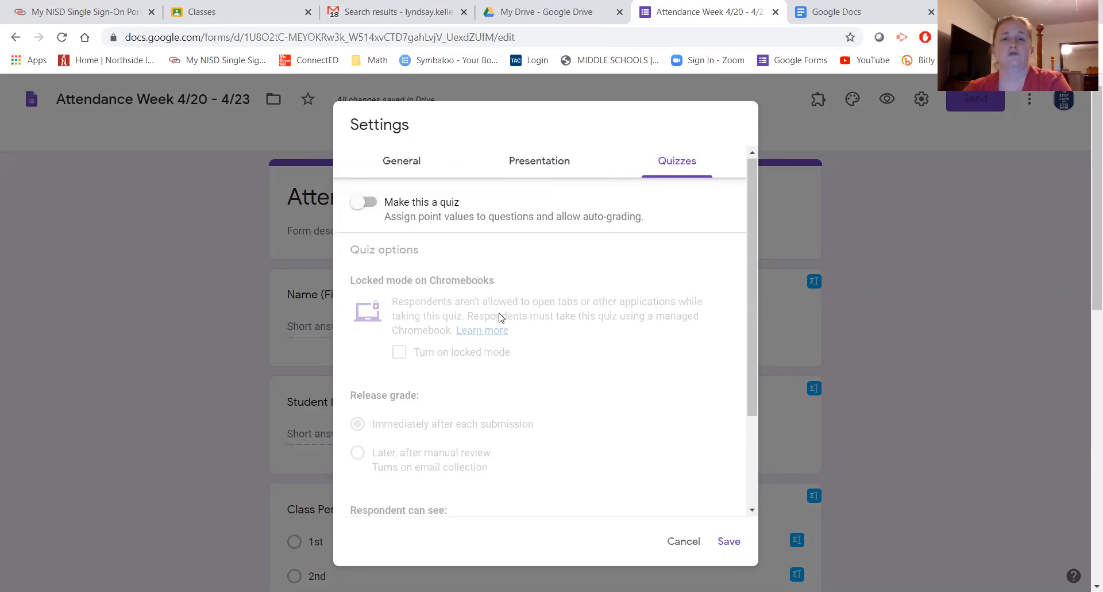
pyautogui.scroll(-3, 501, 316)
pyautogui.scroll(1, 462, 443)
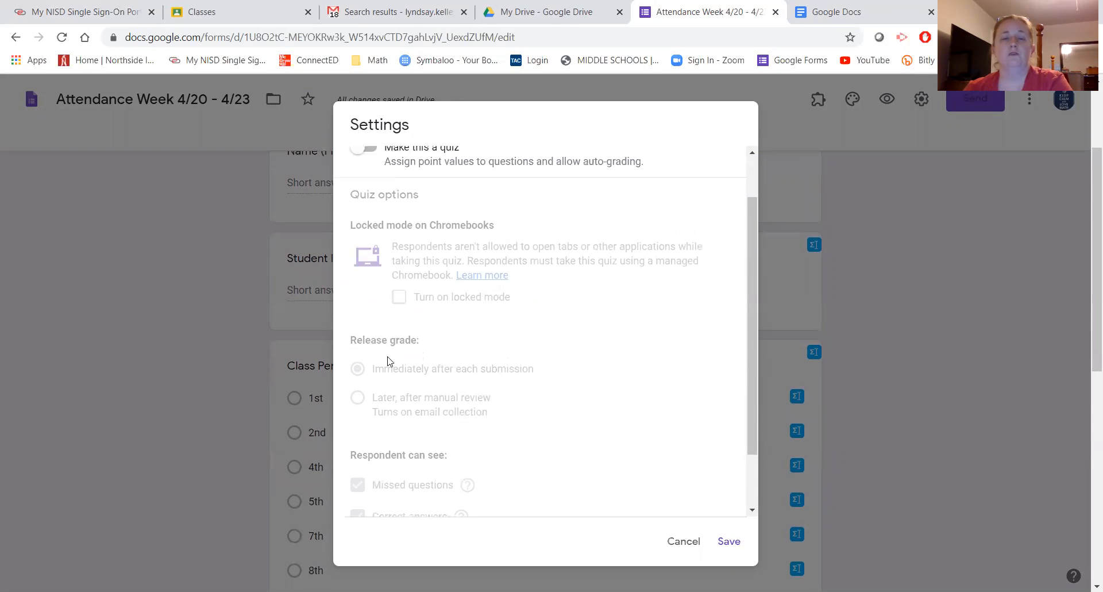
pyautogui.scroll(-1, 457, 425)
pyautogui.scroll(2, 460, 396)
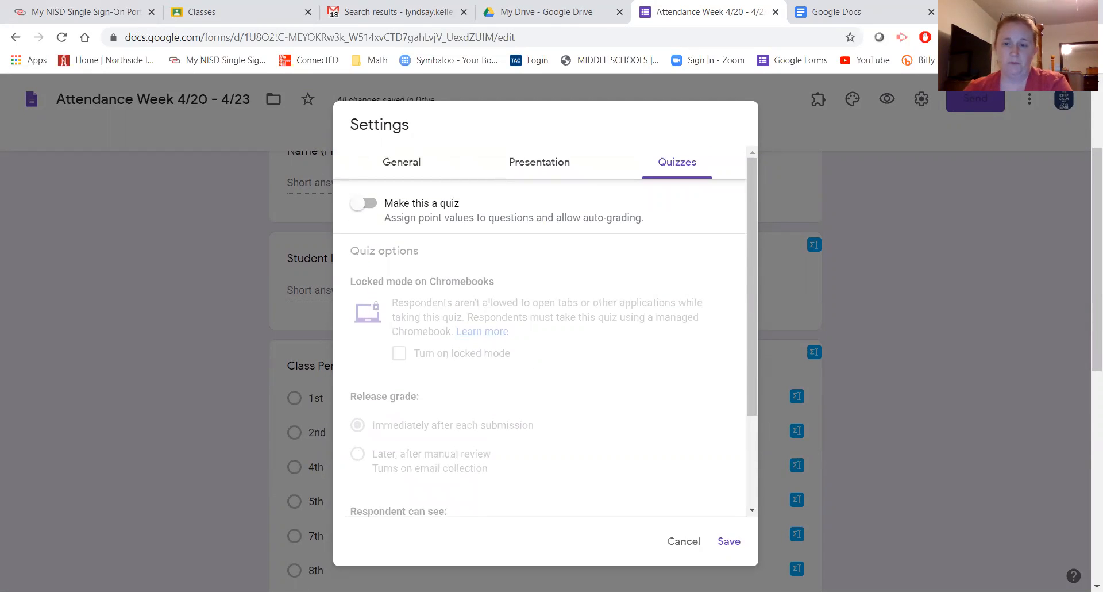
pyautogui.click(396, 160)
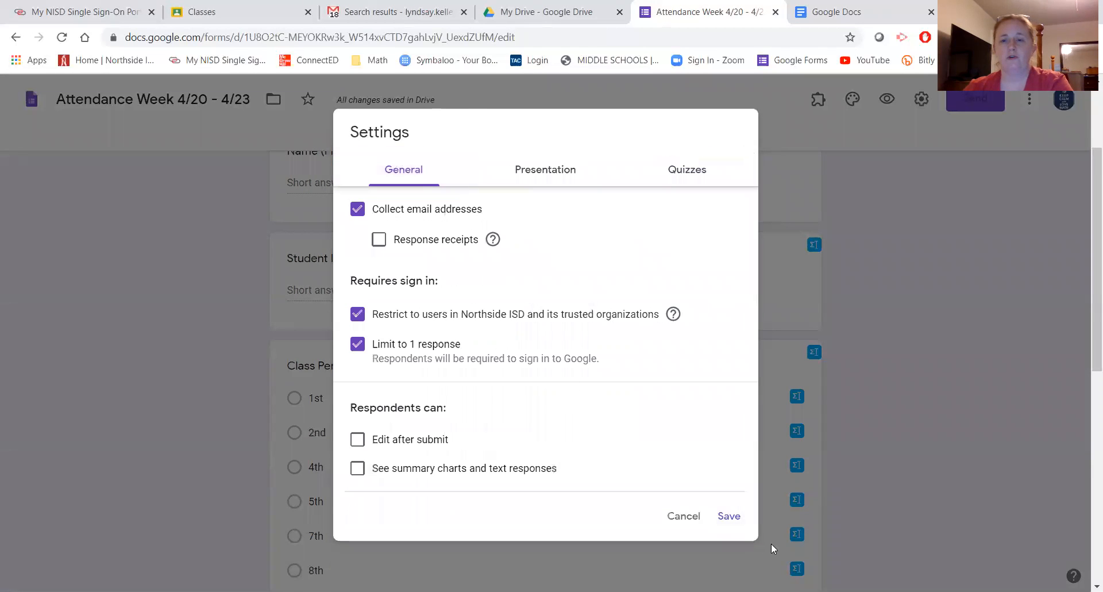
pyautogui.click(729, 516)
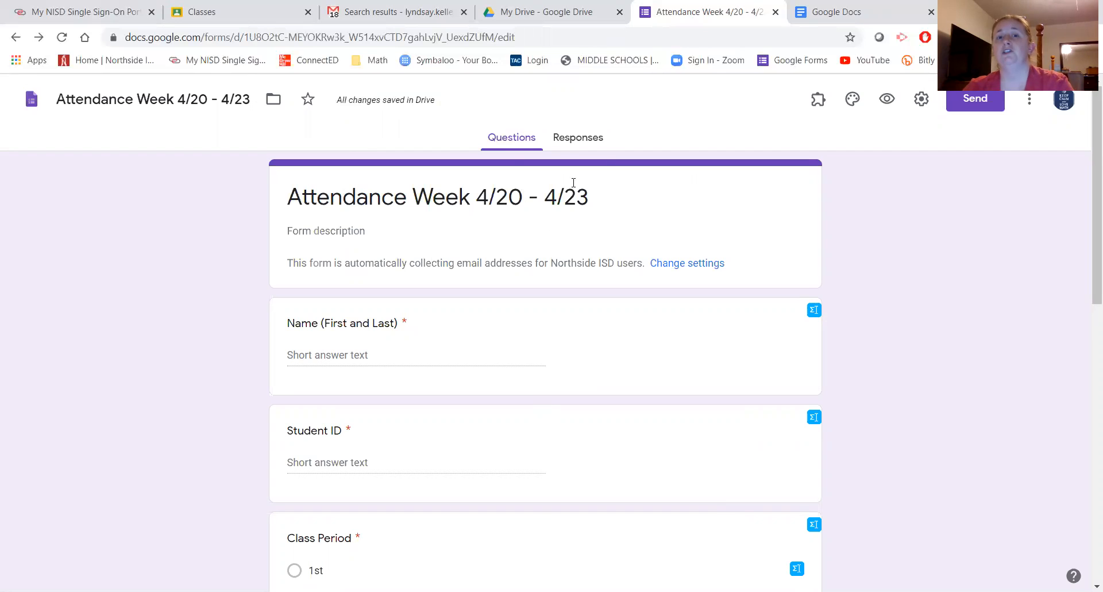
# - Open the form's collaborator sharing settings, look at the options for inviting people, and close them without inviting anyone
pyautogui.click(1030, 101)
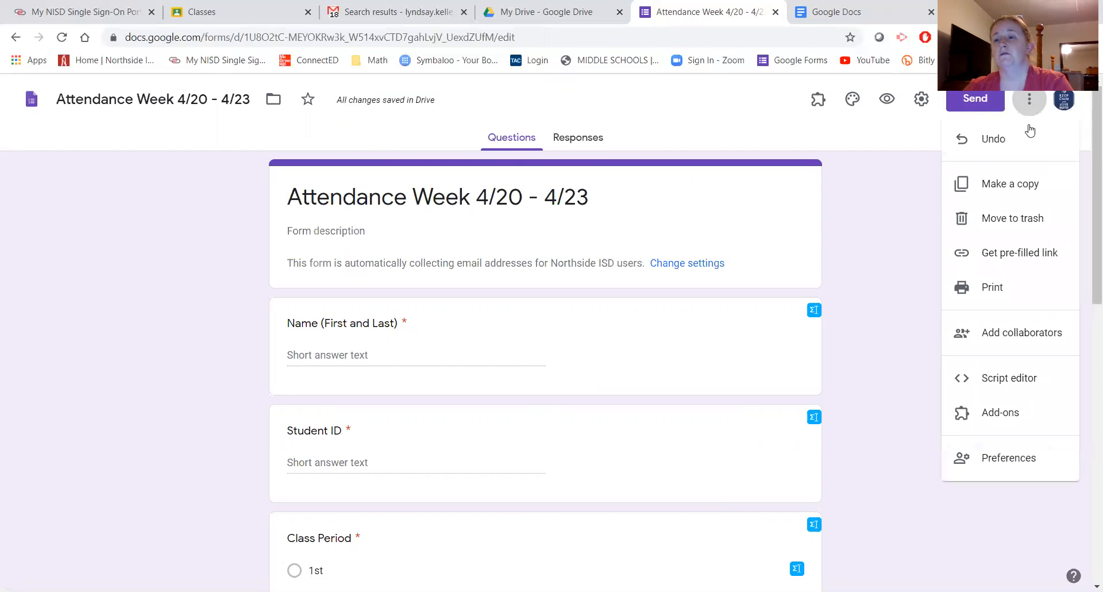
pyautogui.click(1020, 332)
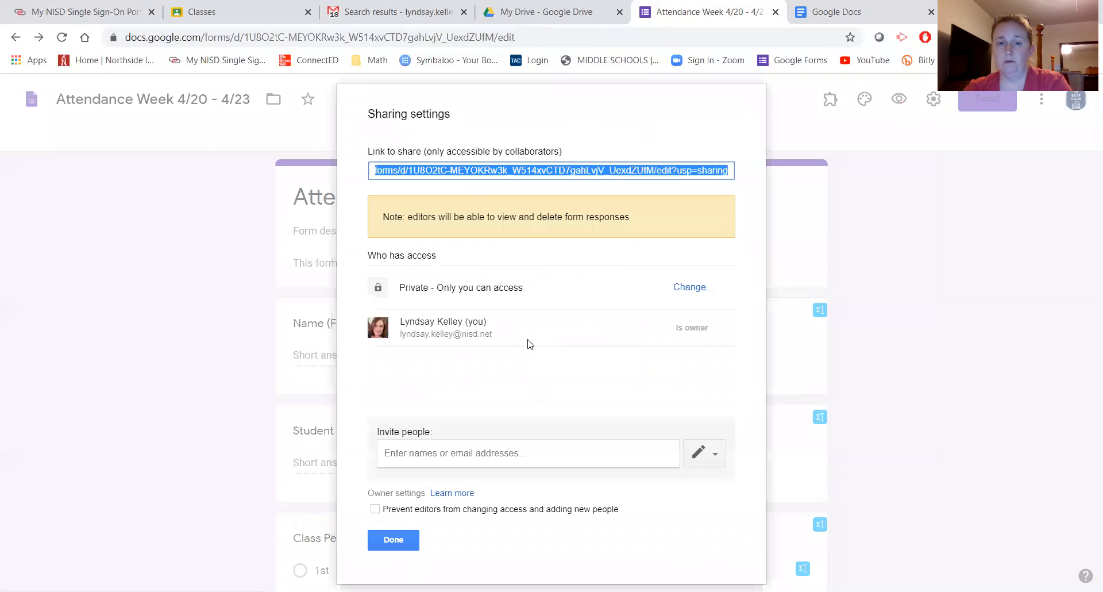
pyautogui.click(436, 453)
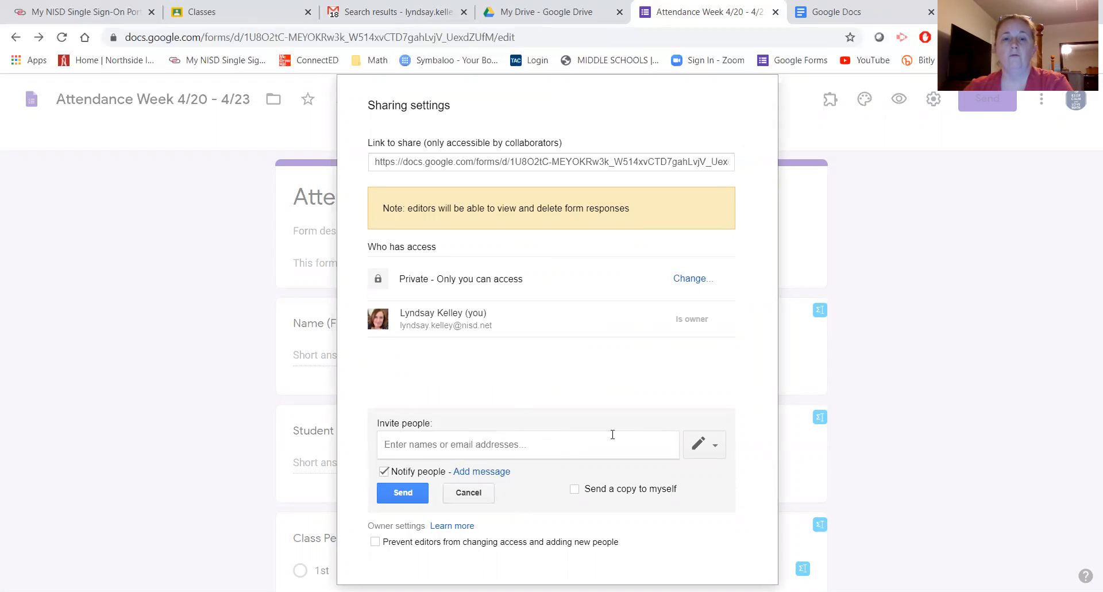
pyautogui.click(467, 493)
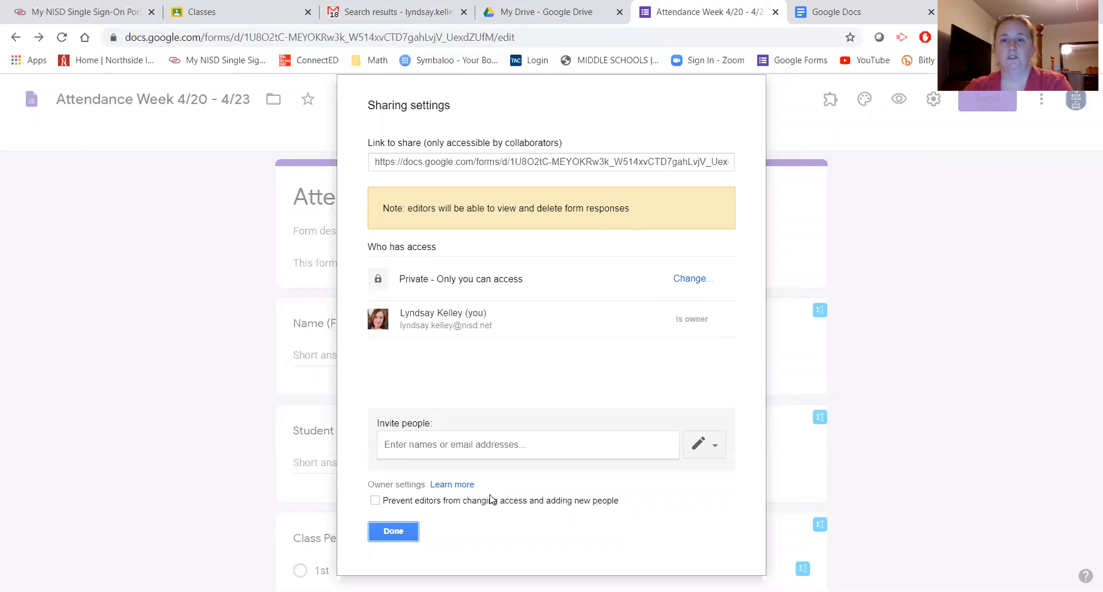
pyautogui.press('Return')
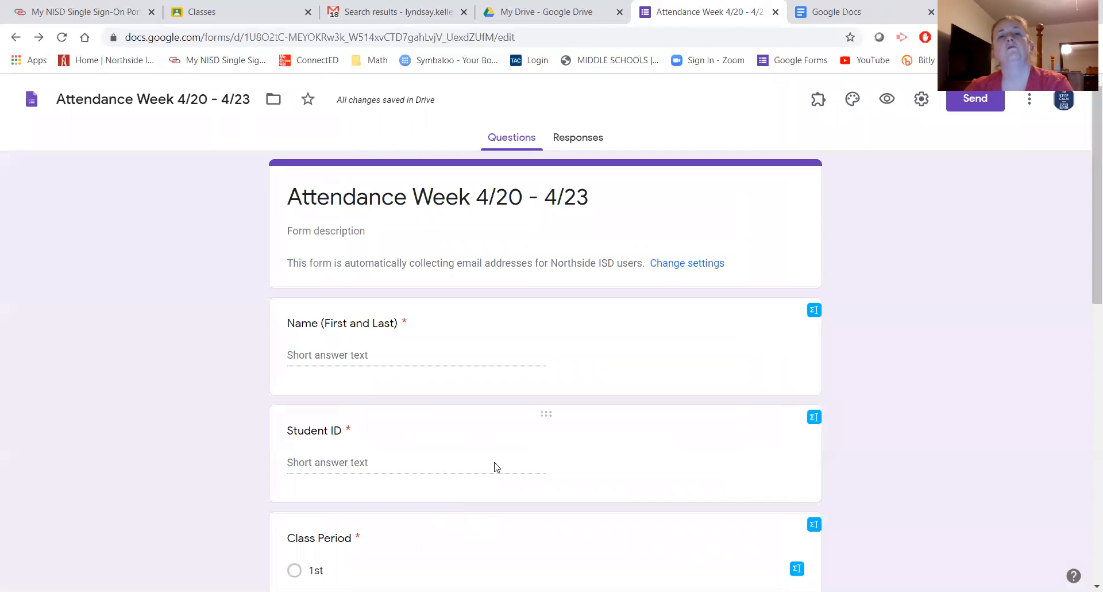
pyautogui.scroll(-1, 513, 458)
pyautogui.scroll(-1, 513, 458)
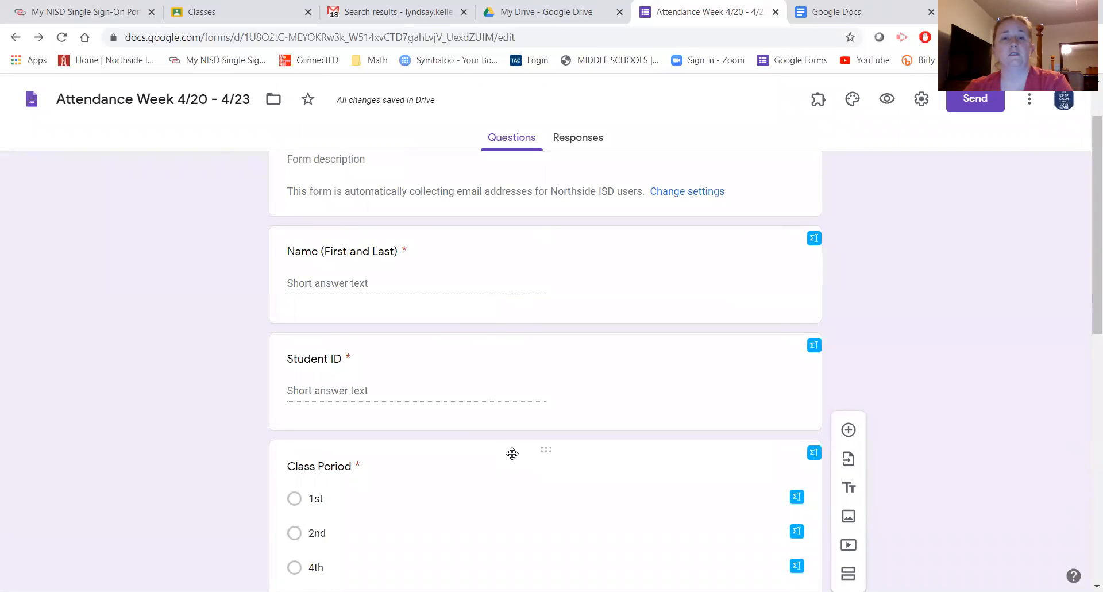
pyautogui.scroll(-10, 513, 454)
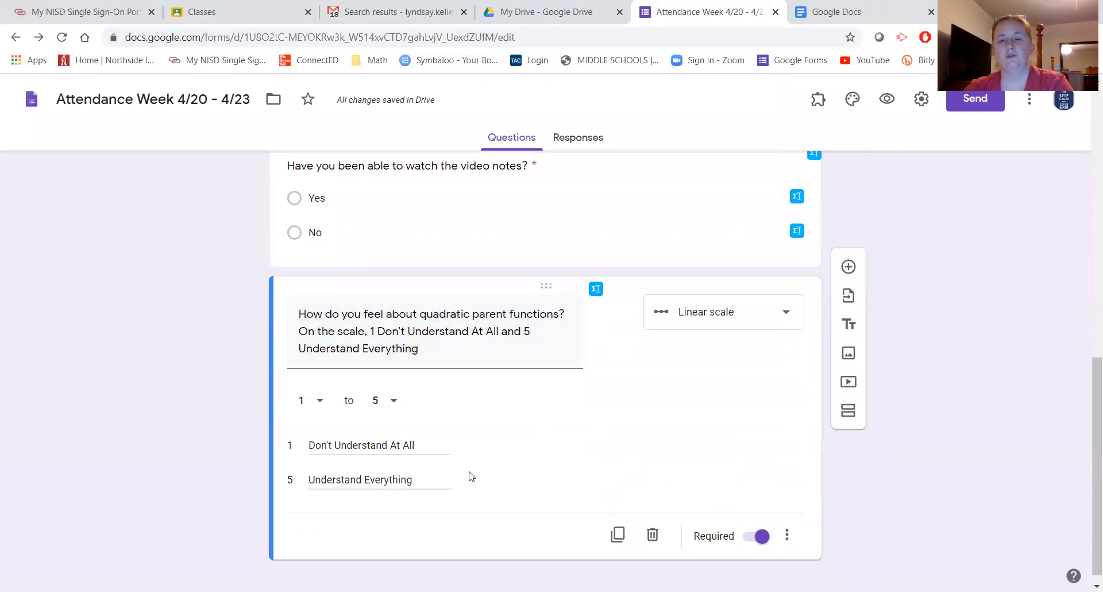